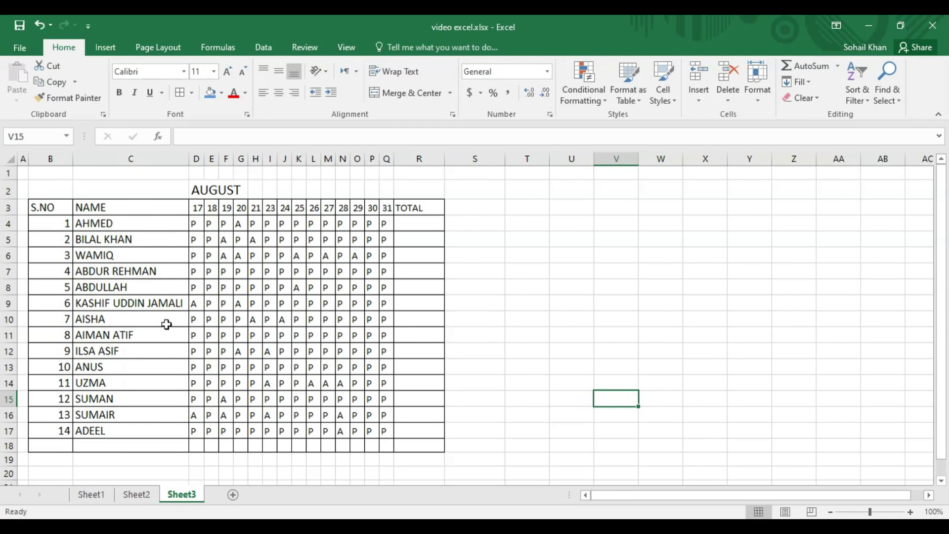
Go through the August date headings from 17 to 31 to count the attendance days
left_click(415, 224)
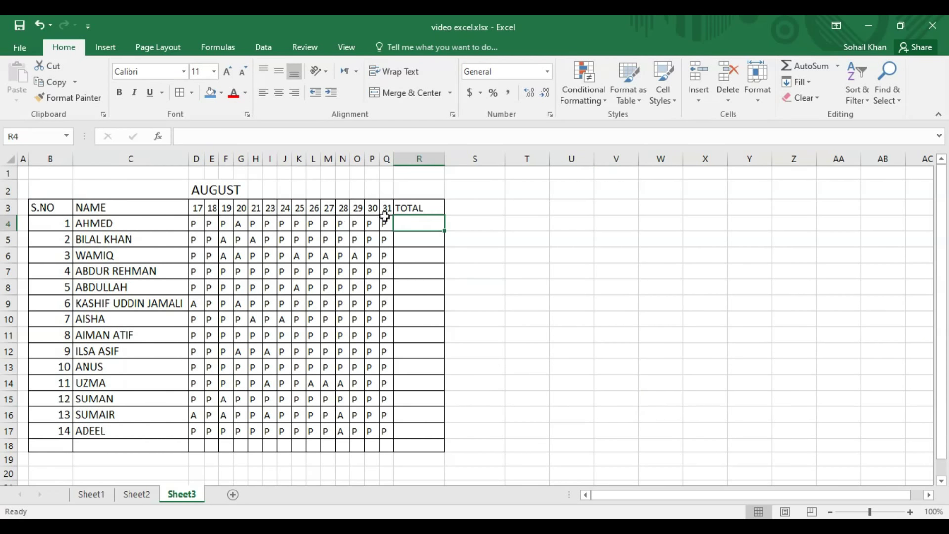
left_click(196, 207)
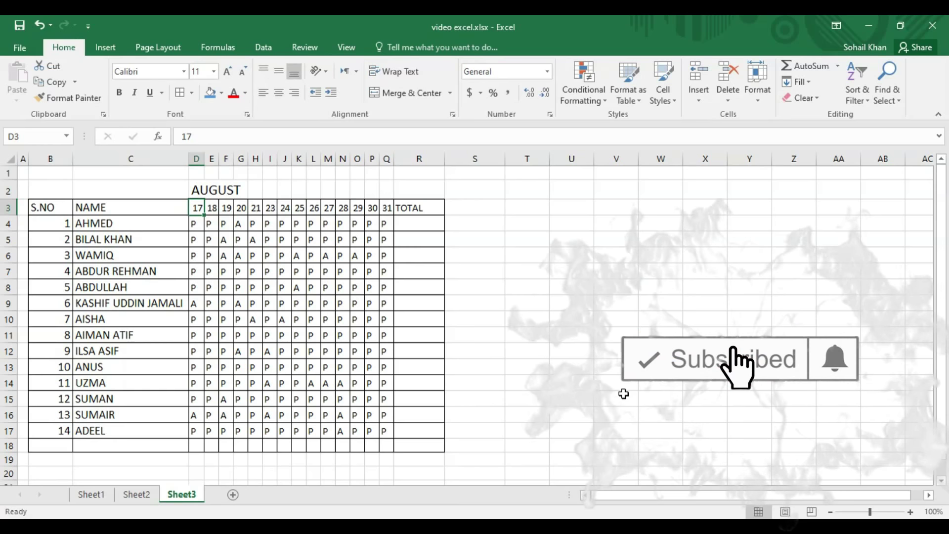
key("Right")
key("Right")
key("Right")
key("Right")
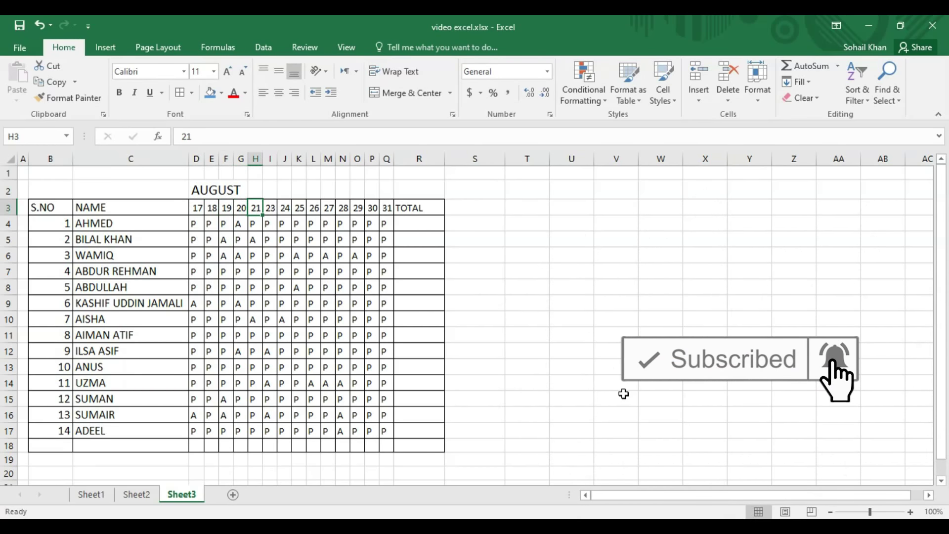
key("Right")
key("Right")
key("Right")
key("Right")
key("Right")
key("Right")
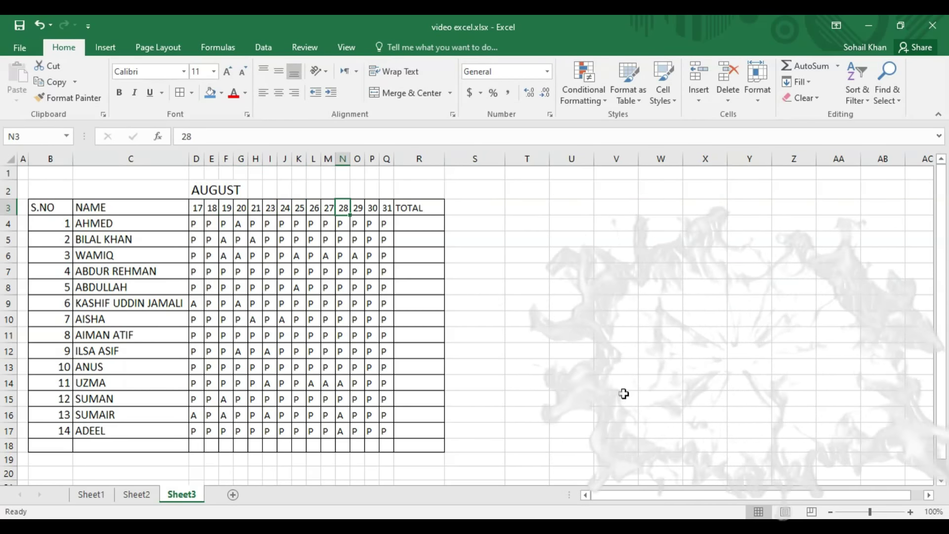
key("Right")
key("Right")
key("Right")
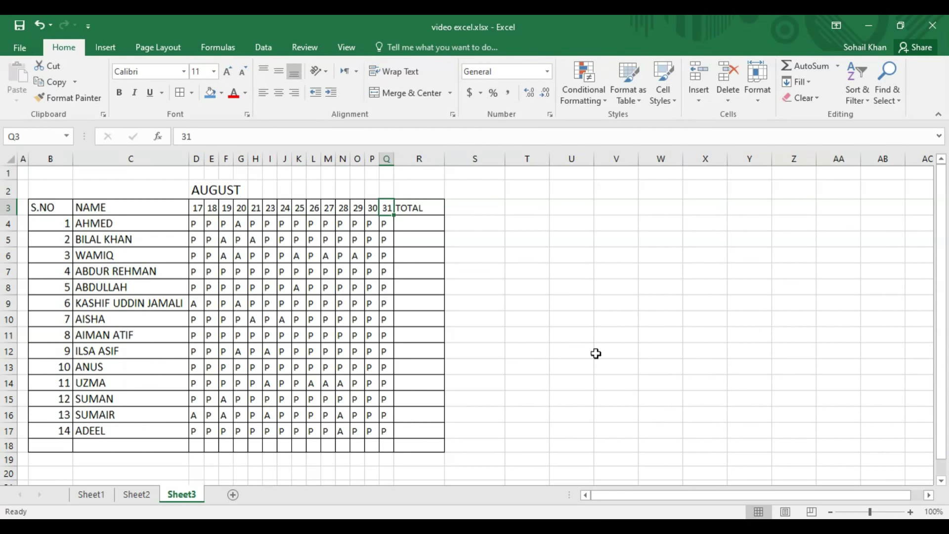
Change the TOTAL heading in cell R3 to TOTAL (14)
double_click(433, 206)
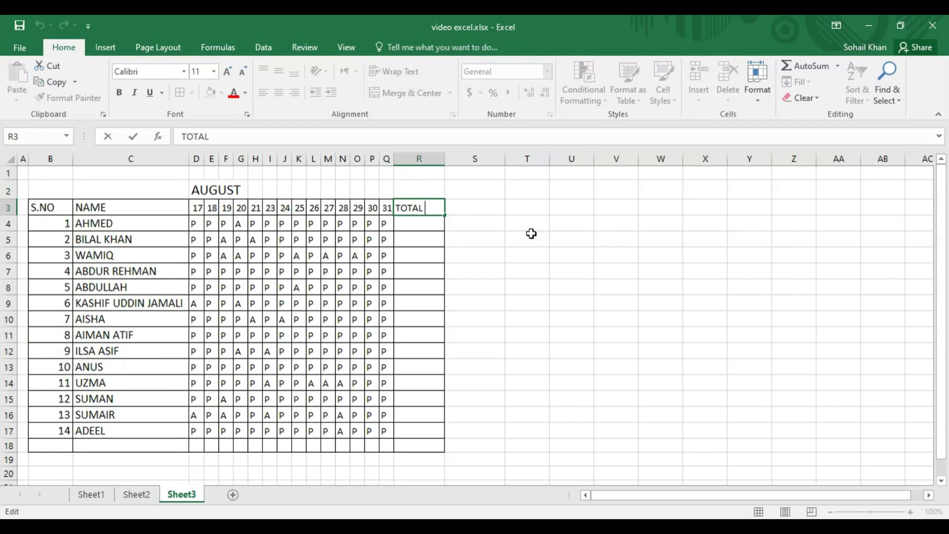
type("(14")
left_click(427, 226)
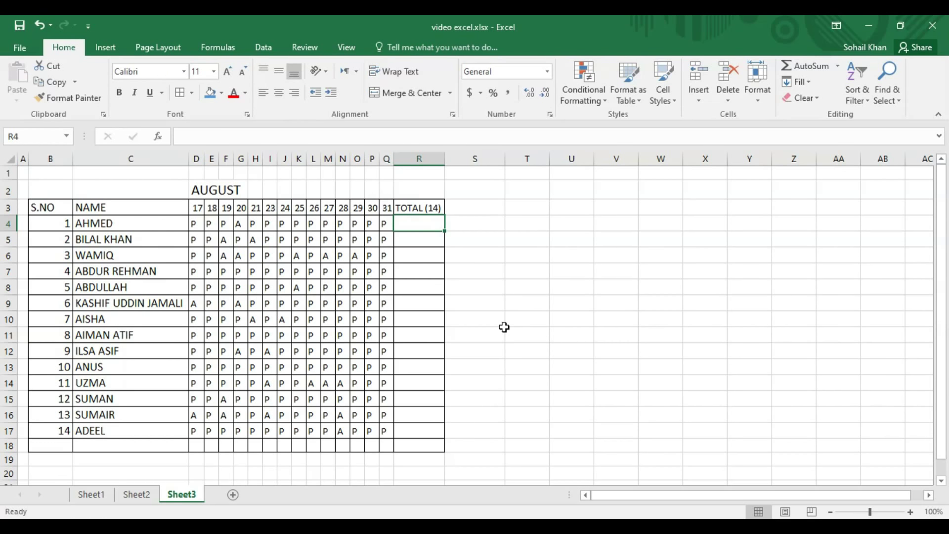
Start a COUNTIF formula in cell R4 for the first student's attendance total
type("=")
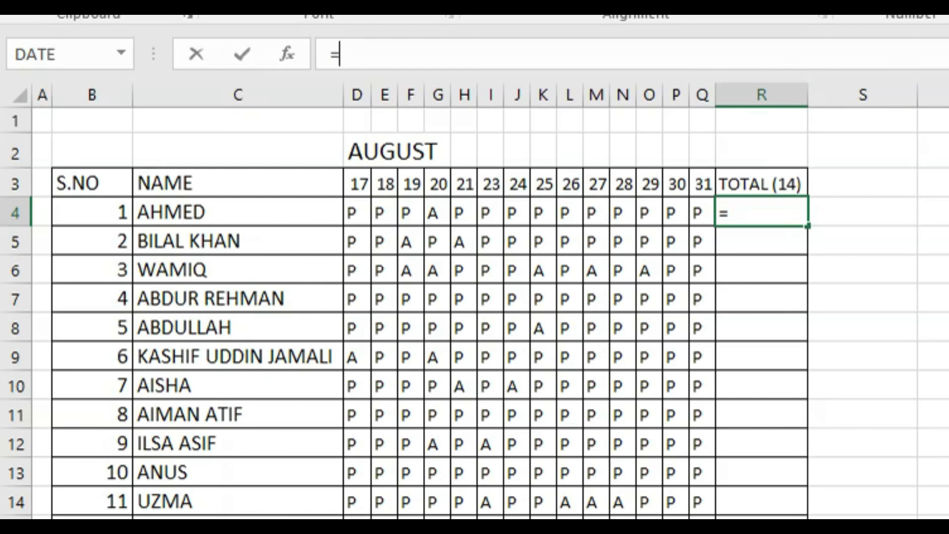
type("COUNT")
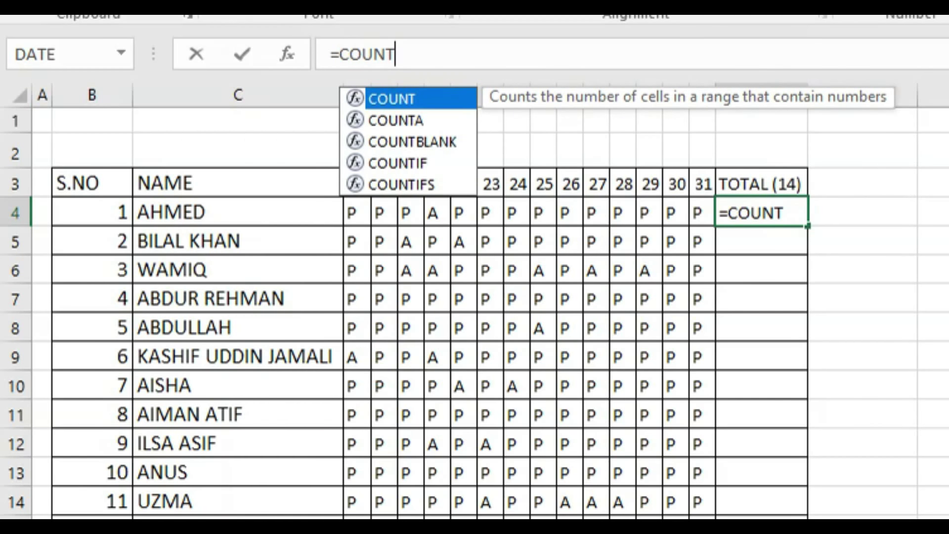
type("IF")
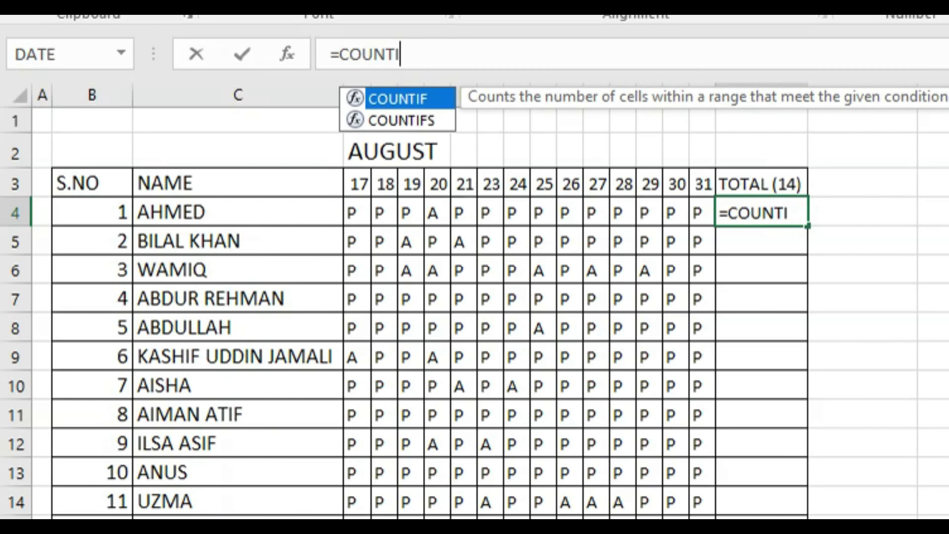
key("BackSpace")
key("BackSpace")
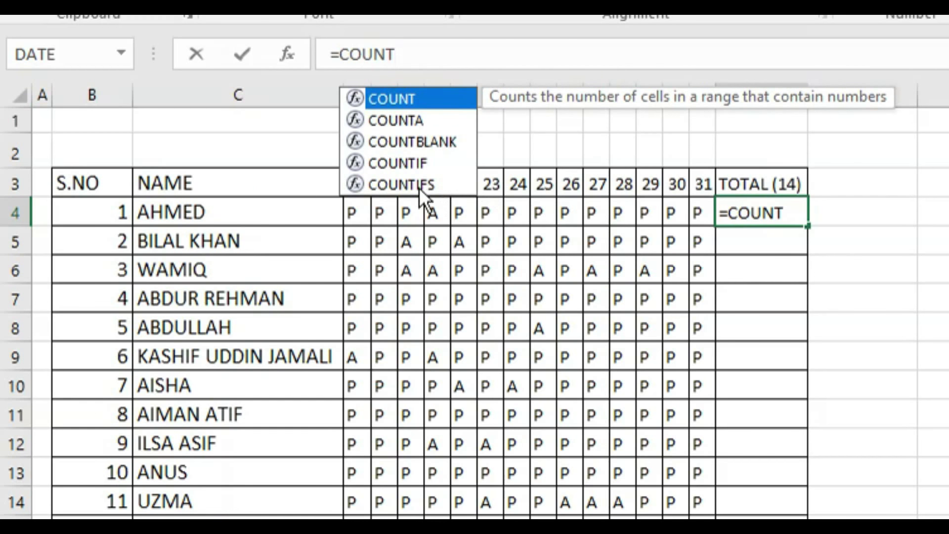
left_click(416, 163)
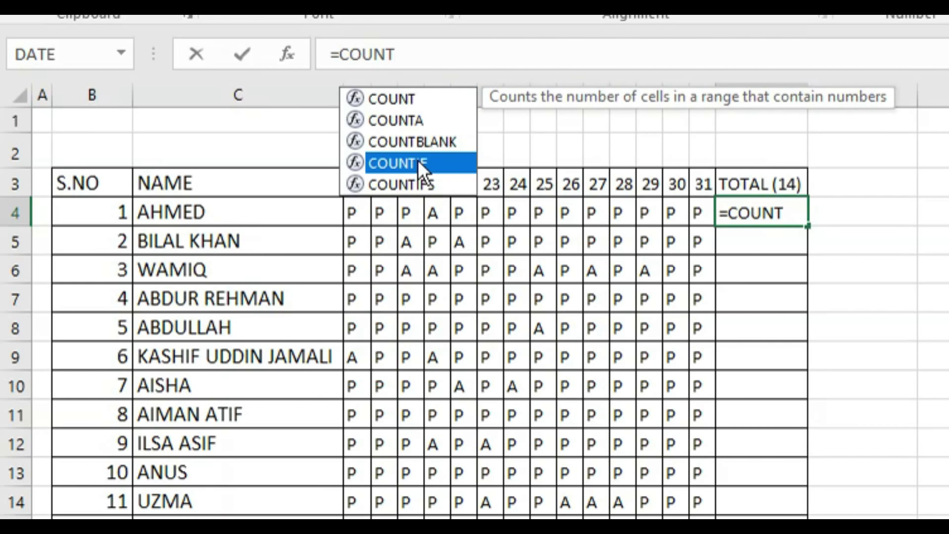
double_click(419, 163)
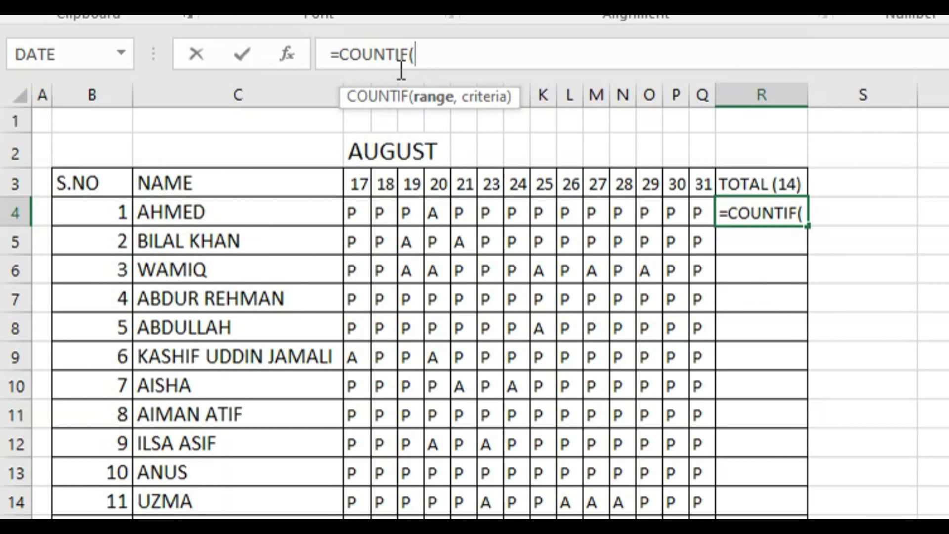
key("BackSpace")
key("BackSpace")
key("BackSpace")
key("BackSpace")
key("BackSpace")
key("BackSpace")
key("BackSpace")
key("BackSpace")
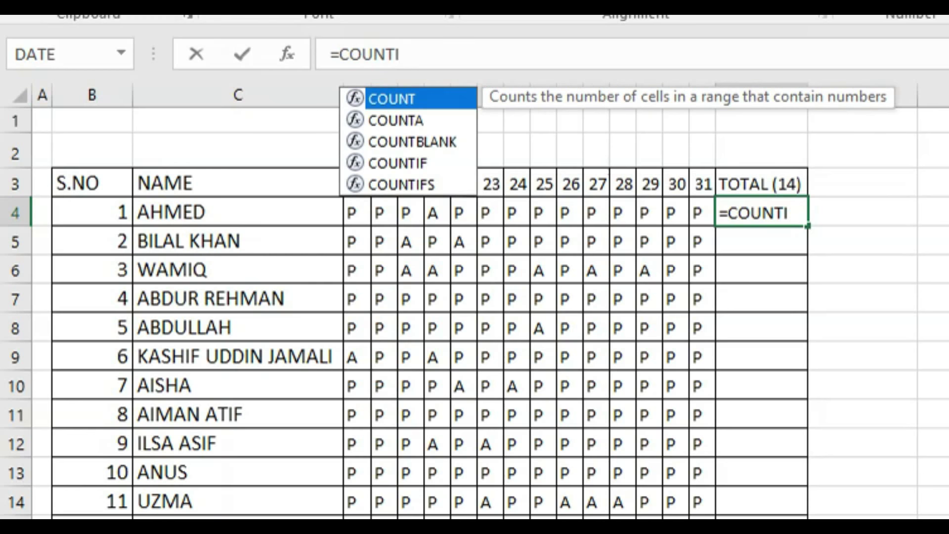
type("COUNTIF(")
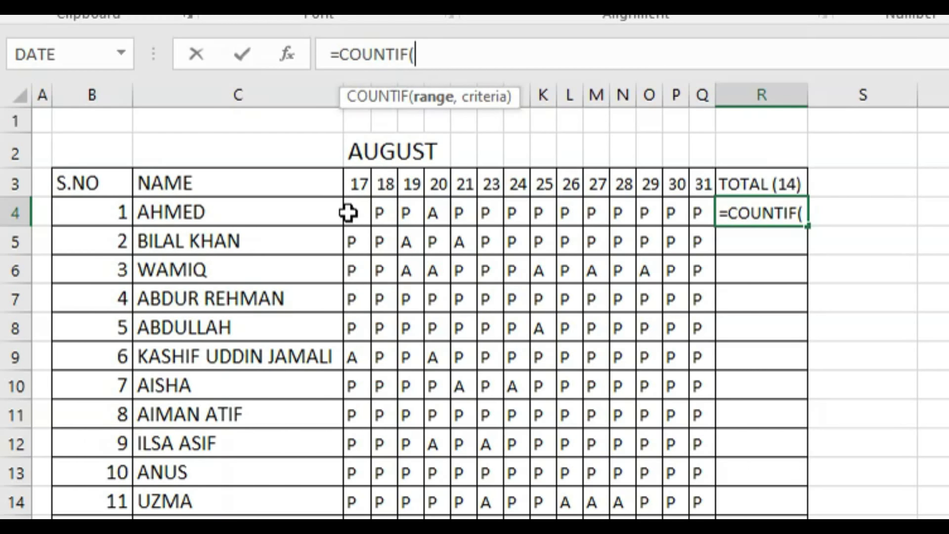
Complete the COUNTIF formula in R4 with the range D4:Q4 and the criterion "P"
left_click_drag(348, 212, 693, 211)
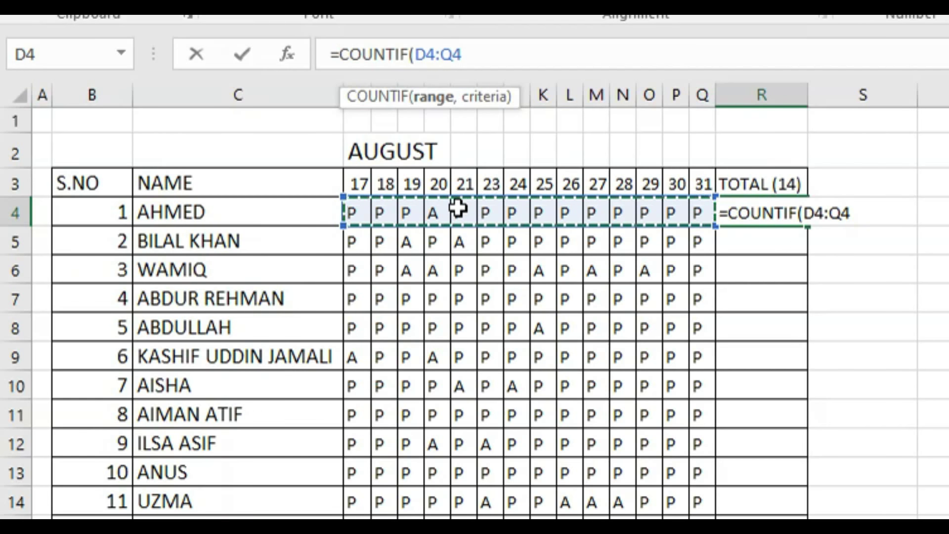
type(",")
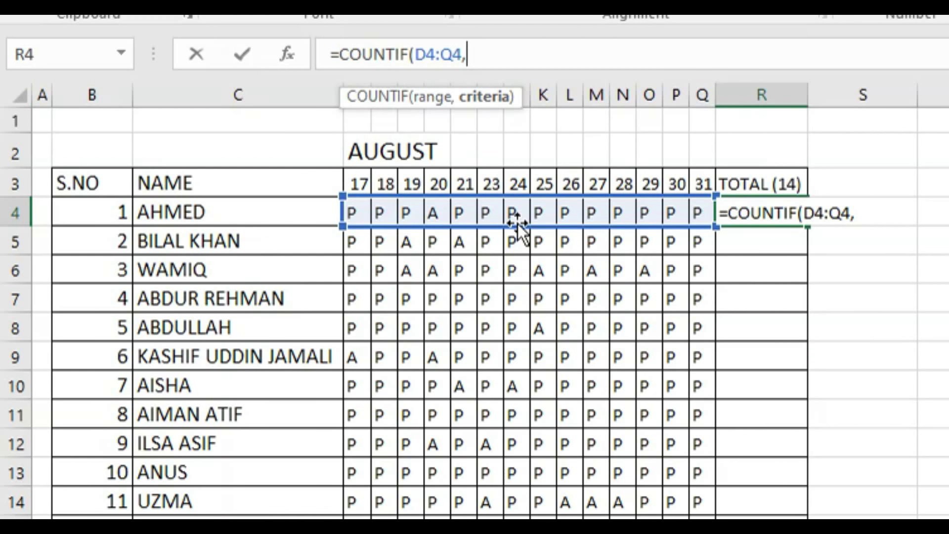
type("\"P\")")
key("Return")
Colour the first student's absence mark in cell G4 red
left_click(435, 213)
left_click(699, 110)
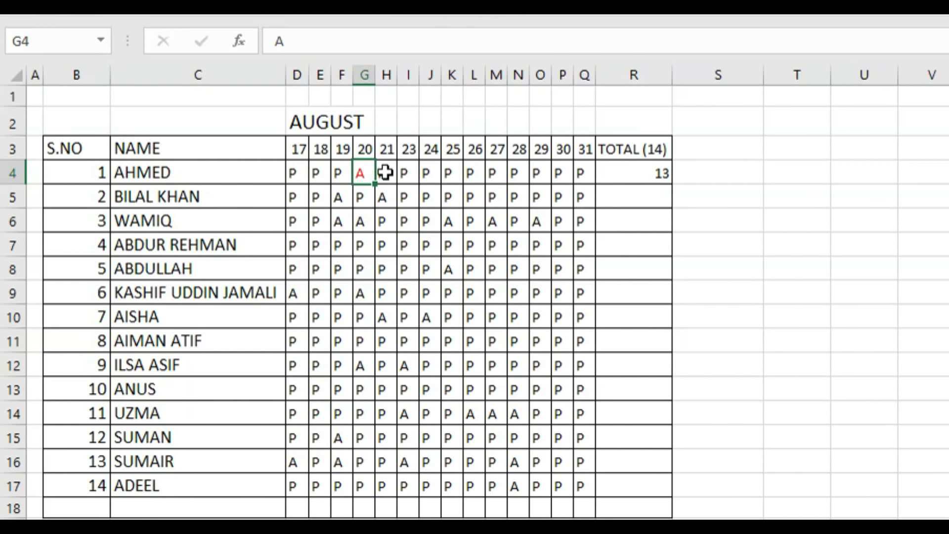
Fill the attendance total formula from R4 down to R17 and check the formula in the last student's row
left_click(625, 169)
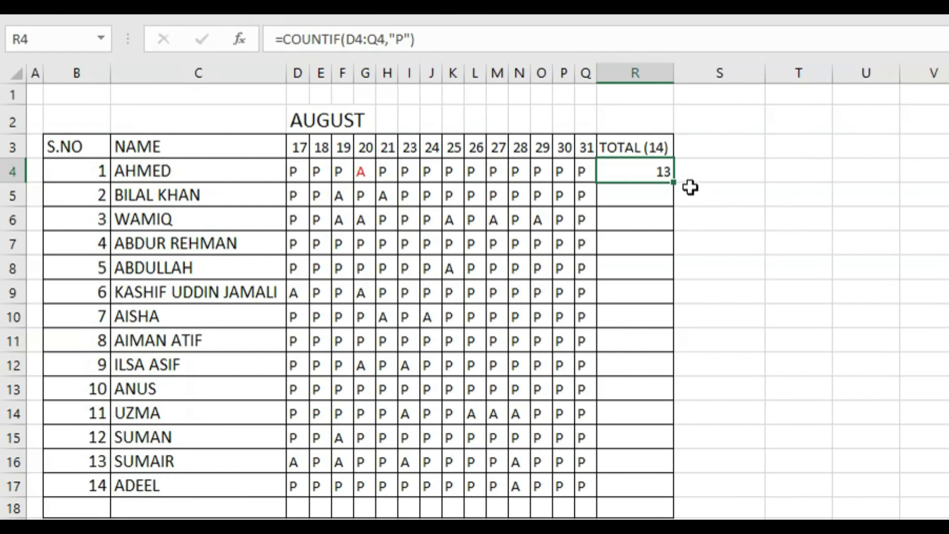
left_click_drag(673, 183, 705, 495)
left_click(767, 348)
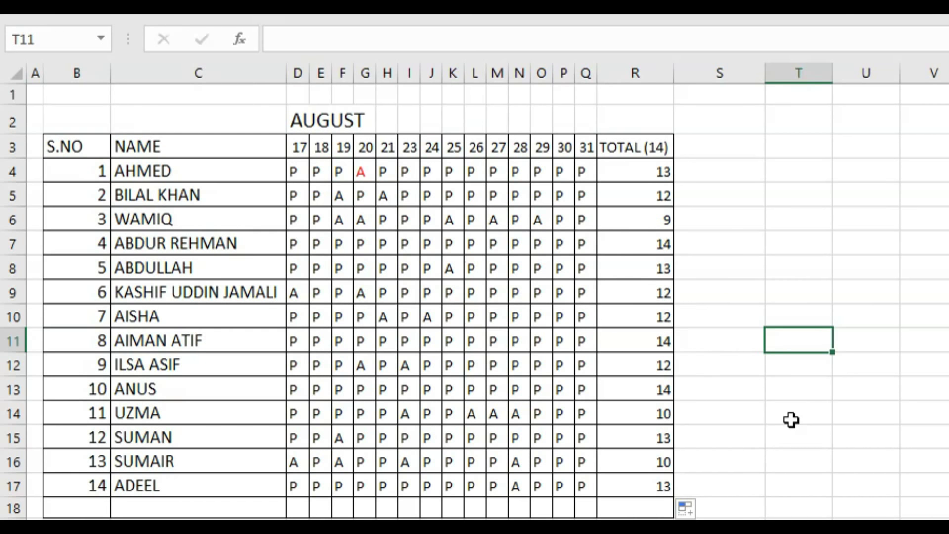
left_click(667, 484)
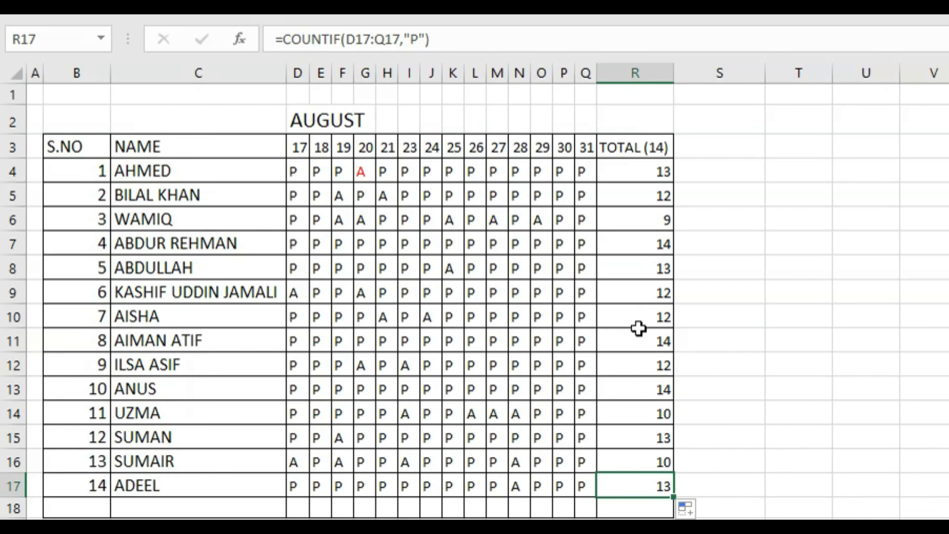
left_click(651, 170)
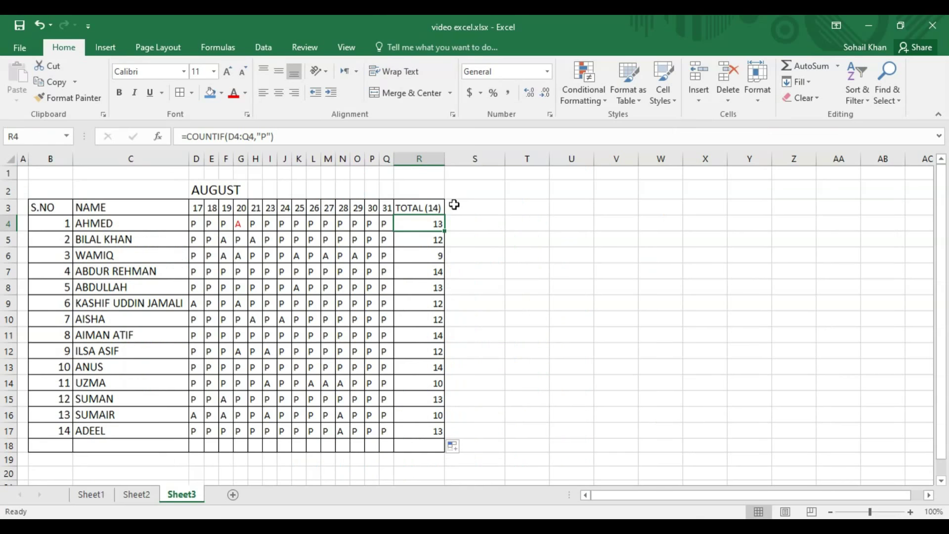
Add the heading PERCENTAGE in cell S3 beside the total column
left_click(454, 204)
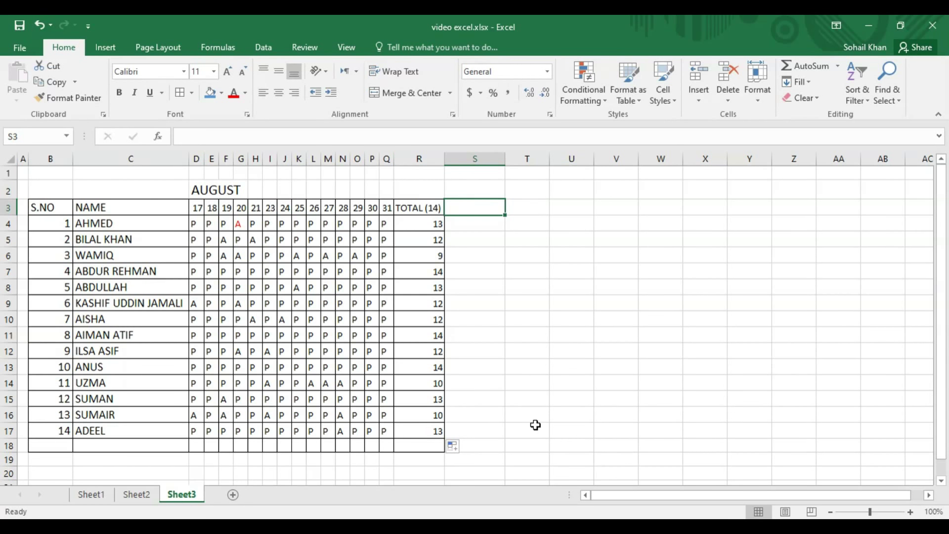
type("PERCENTAGE")
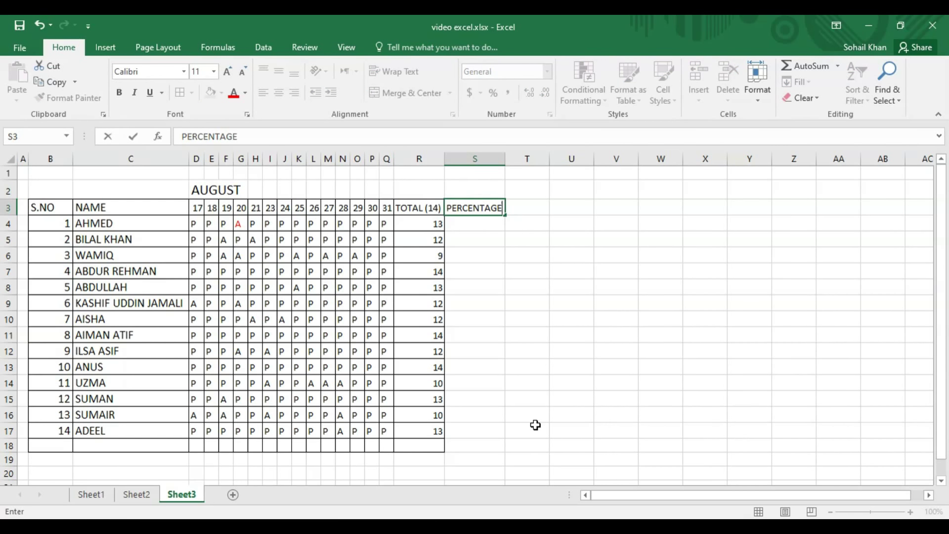
key("Return")
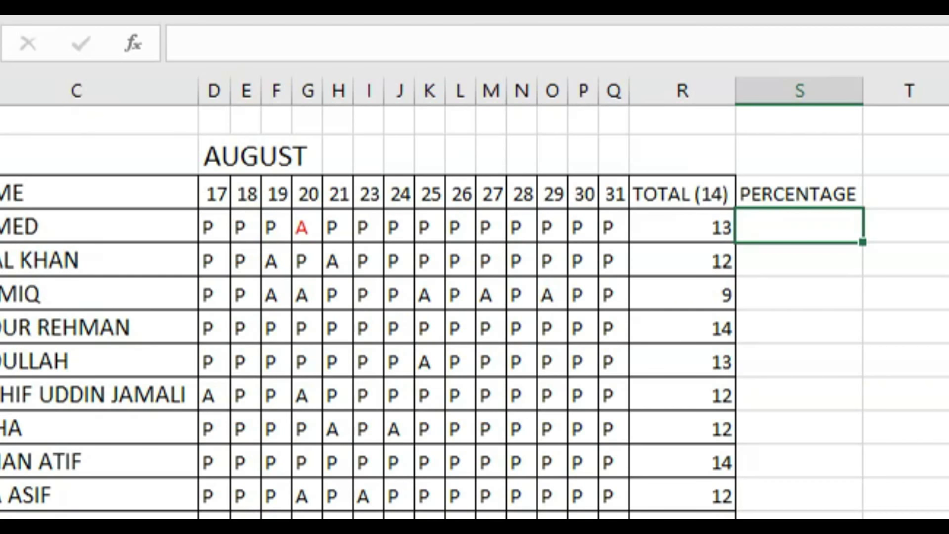
Write the percentage formula =R4/14*100 in cell S4 for the first student
left_click(715, 224)
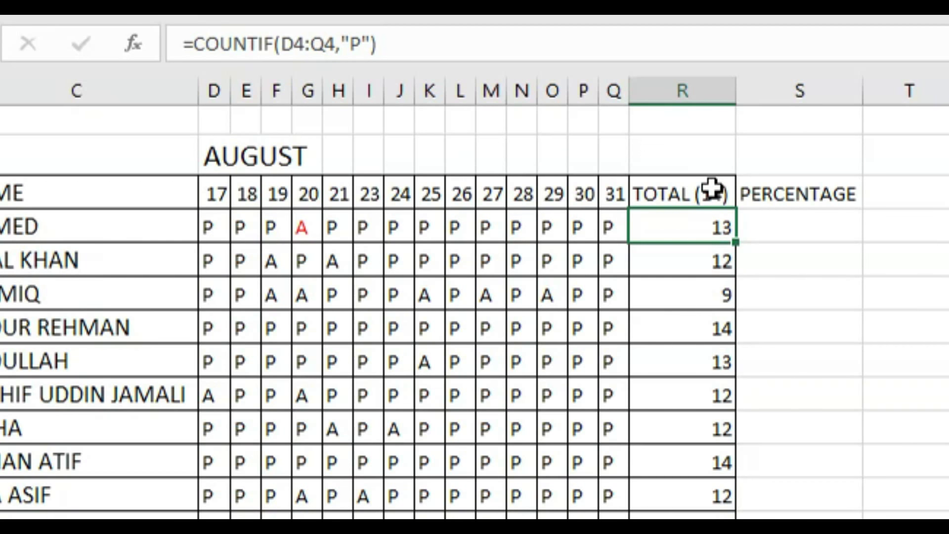
left_click(788, 226)
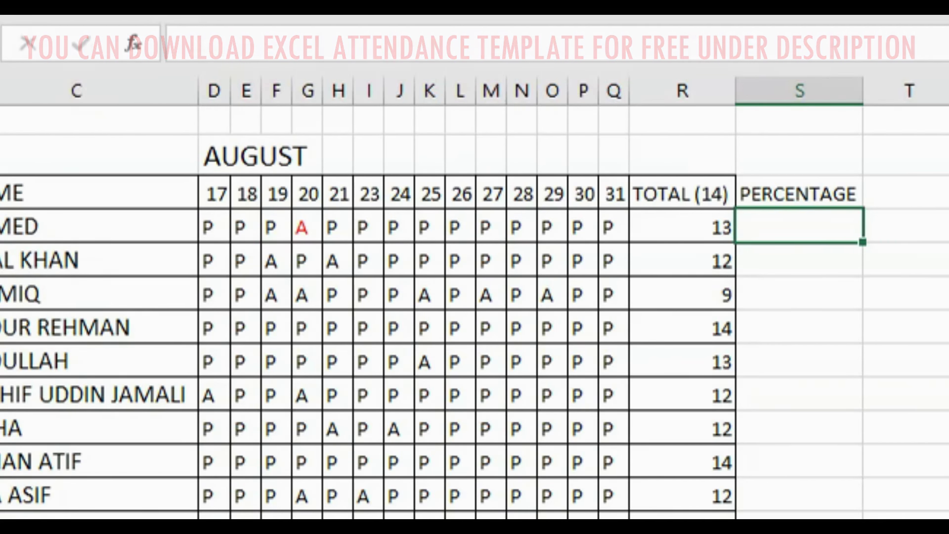
type("=")
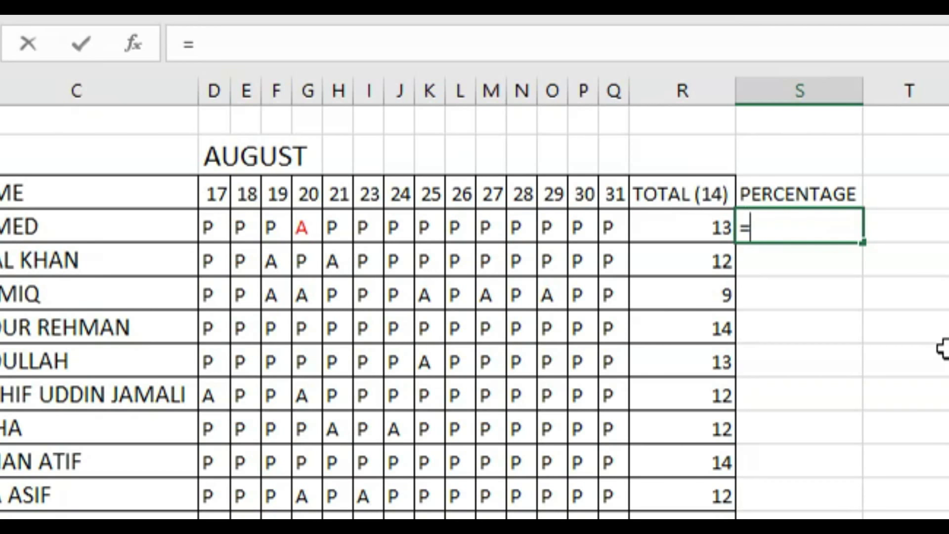
left_click(687, 226)
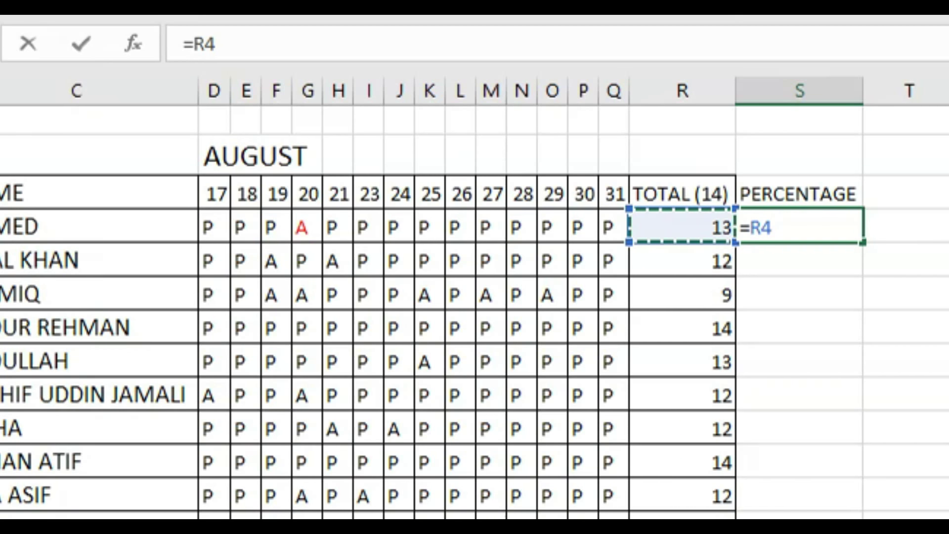
type("/")
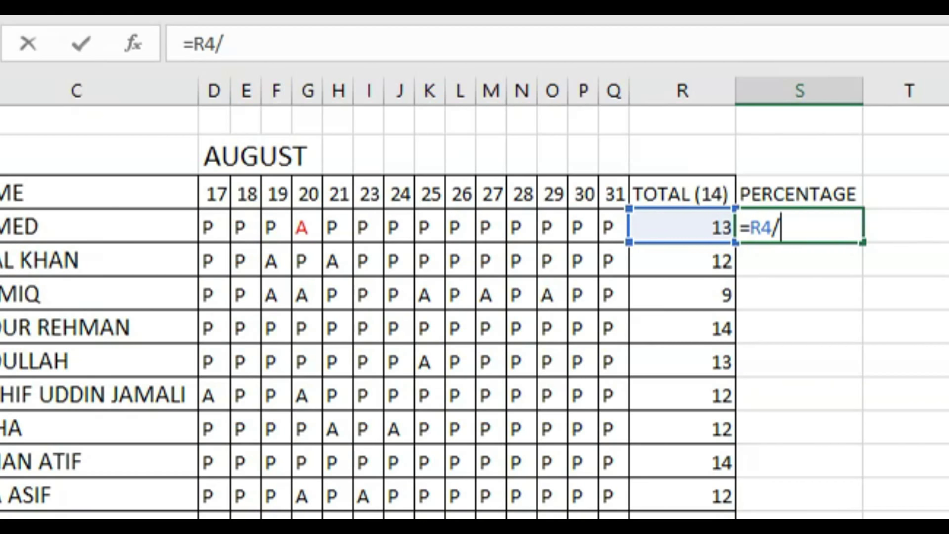
type("14")
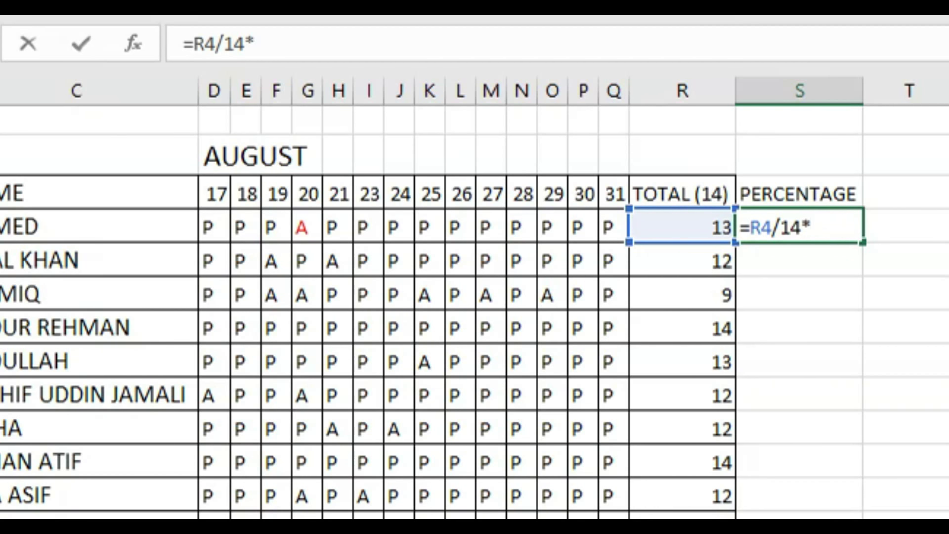
type("*100")
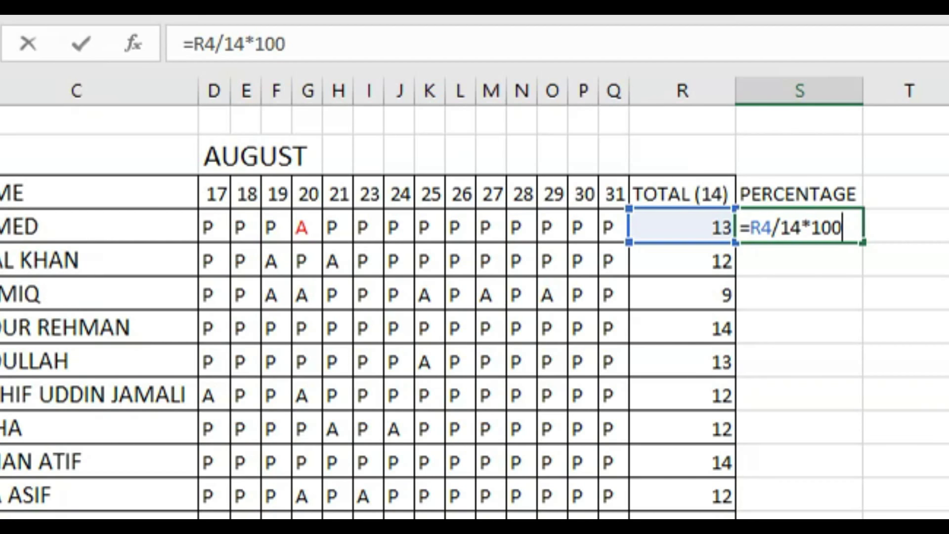
key("BackSpace")
key("BackSpace")
key("BackSpace")
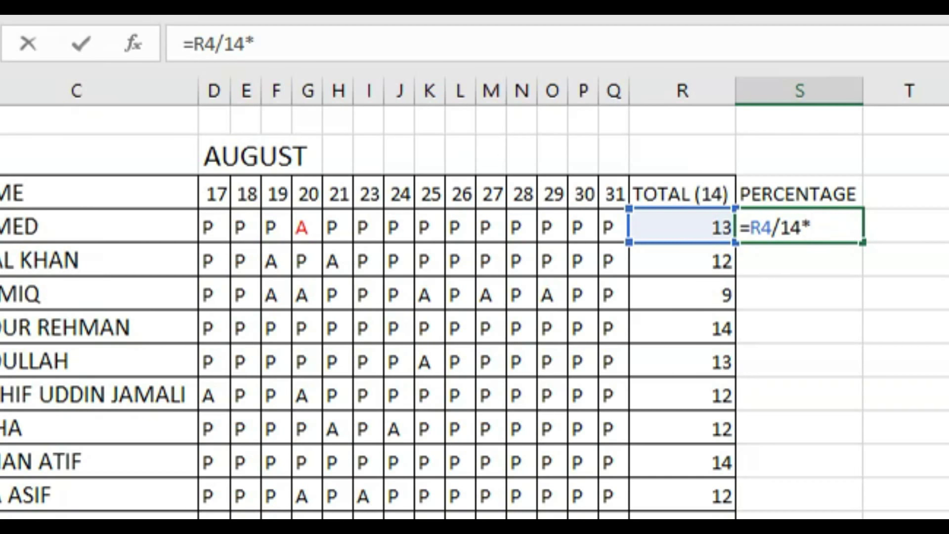
type("25")
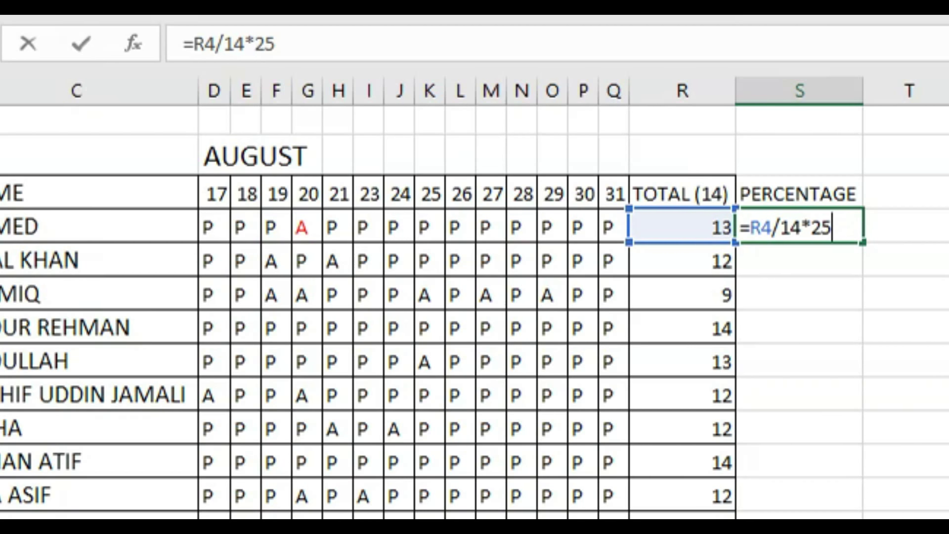
key("BackSpace")
key("BackSpace")
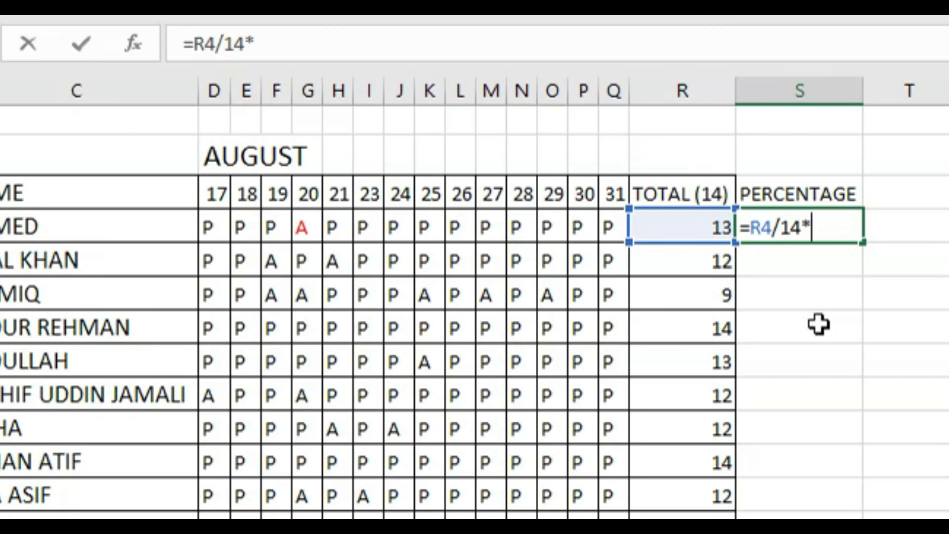
Complete the percentage formula in S4 as =R4/14*100 and fill it down column S to row 18
type("100")
key("Return")
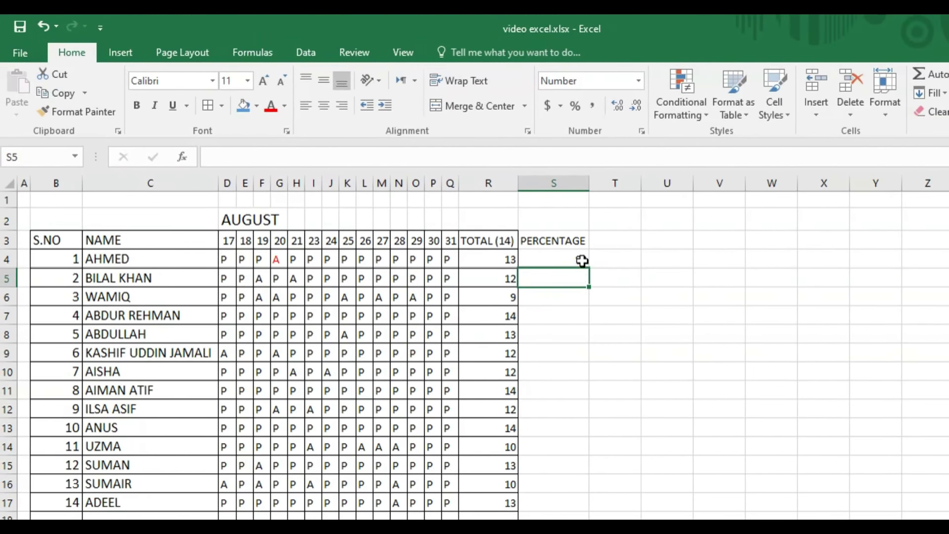
left_click(581, 260)
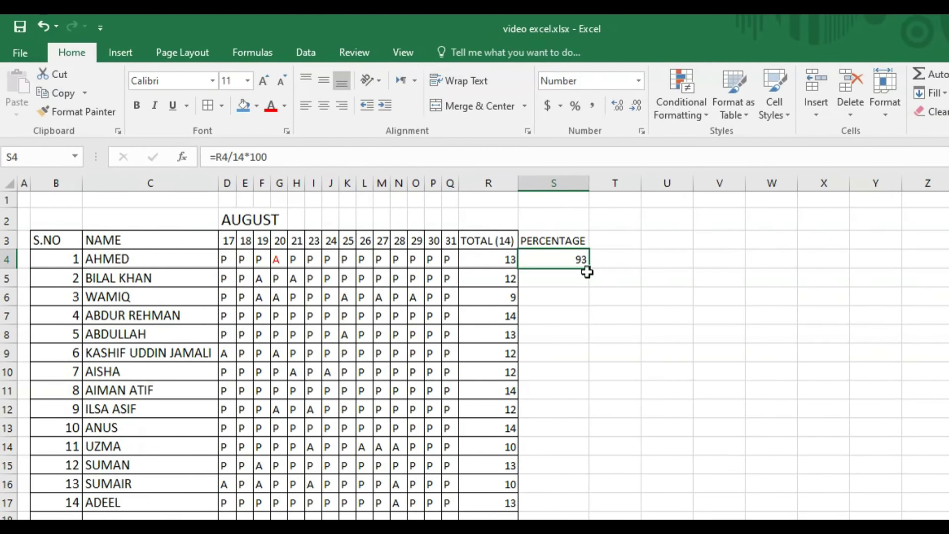
left_click_drag(591, 267, 591, 523)
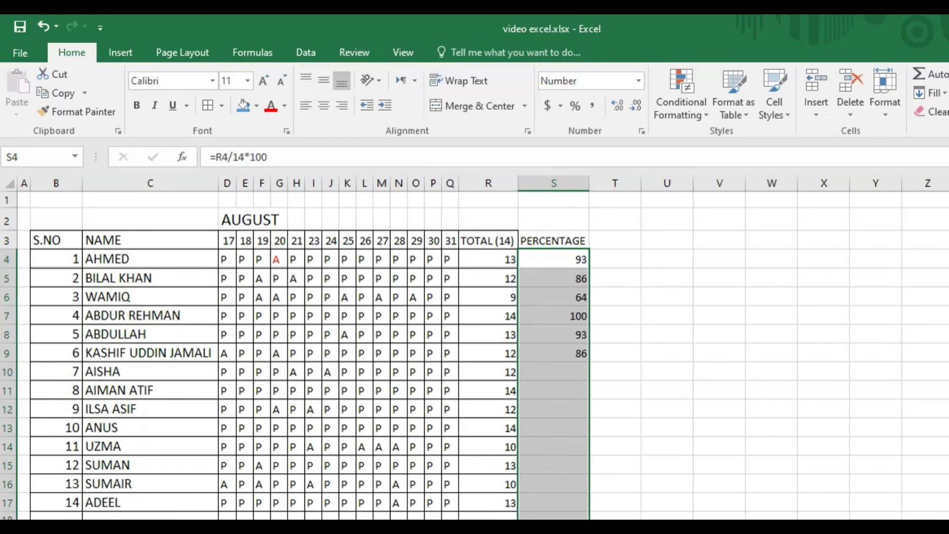
Apply all borders to the table from the date columns through the PERCENTAGE column, down to row 18
left_click_drag(417, 242, 567, 514)
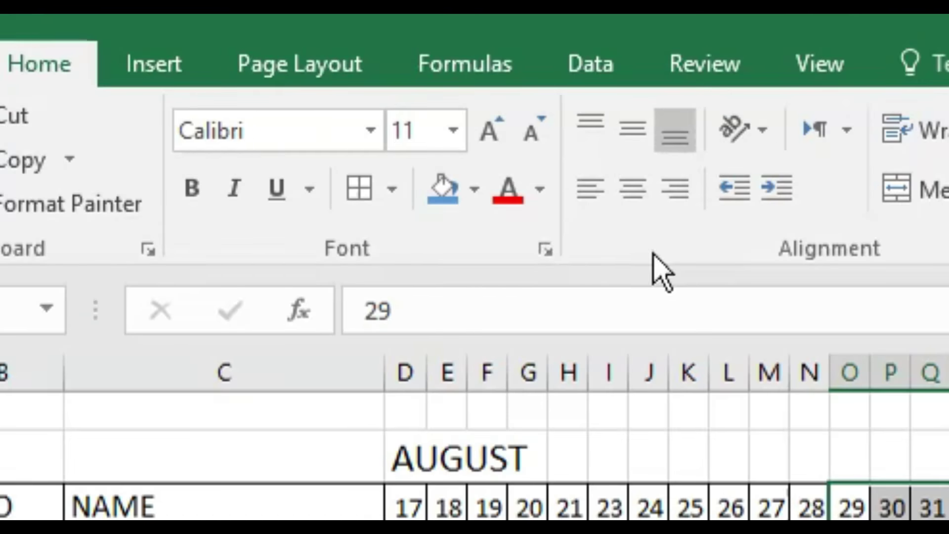
left_click(359, 188)
left_click(630, 433)
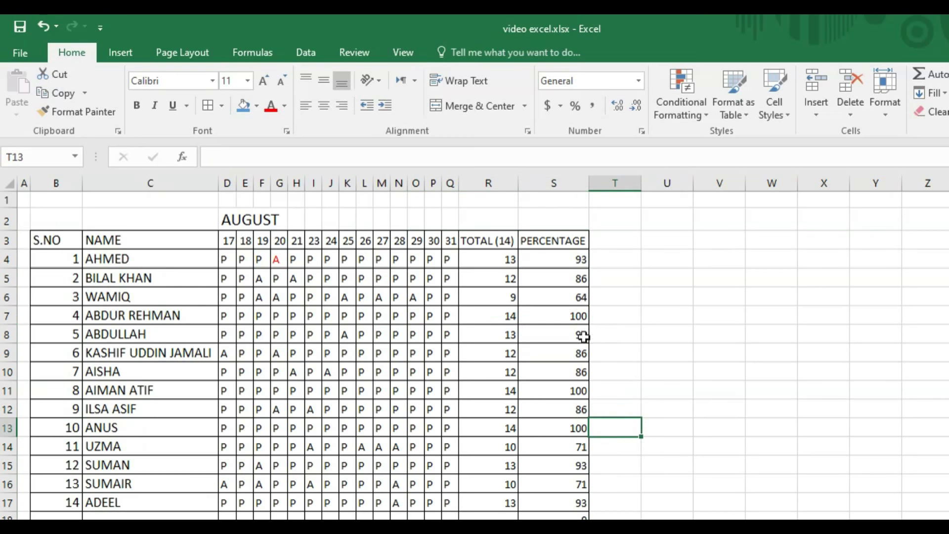
Check the percentage formulas for the first and fourth students and the COUNTIF total in R7
left_click(572, 262)
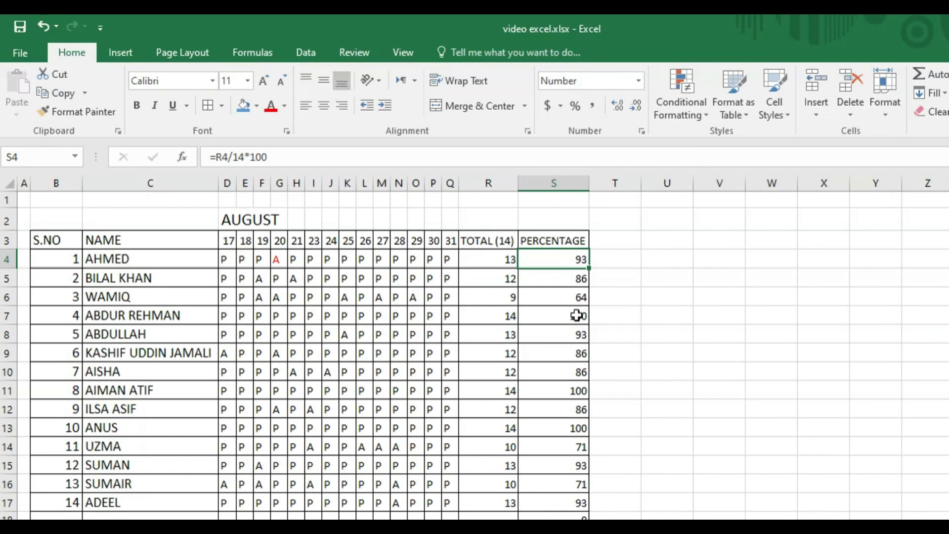
left_click(576, 315)
left_click(503, 318)
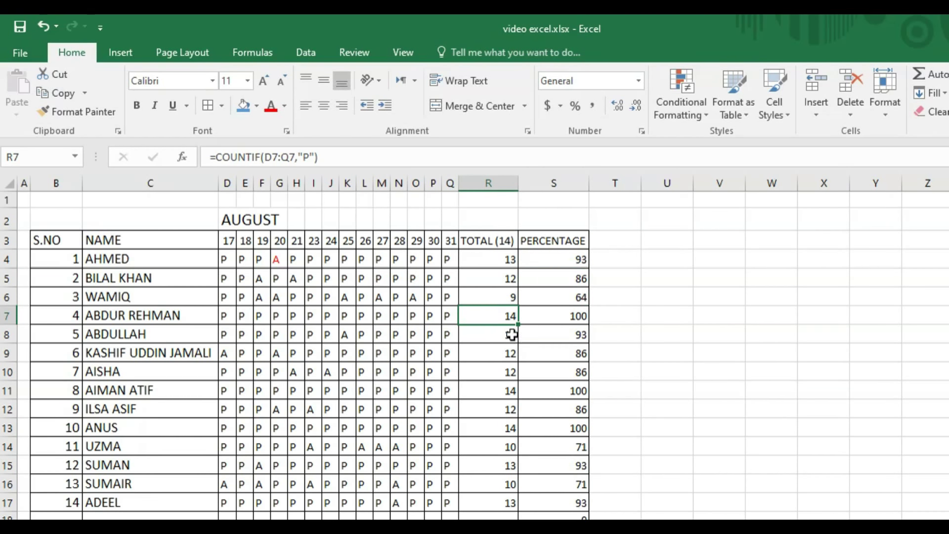
left_click(575, 316)
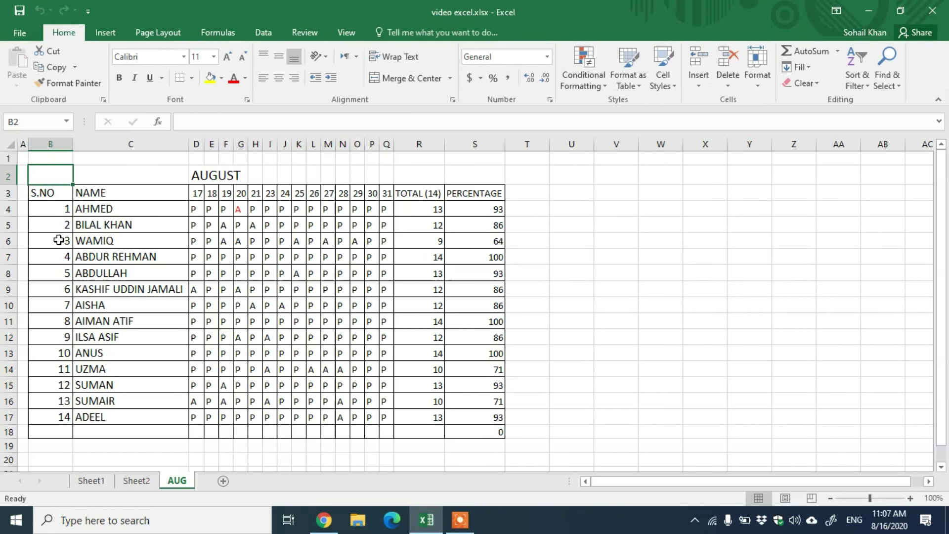
Copy the attendance table B2:S18 from the AUG sheet and paste it at B2 of a new sheet
left_click_drag(47, 176, 482, 430)
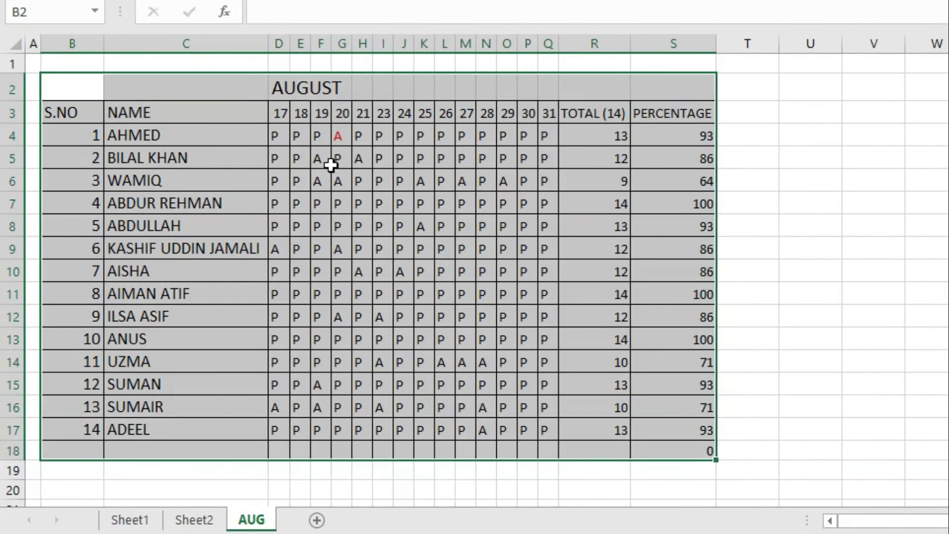
right_click(233, 228)
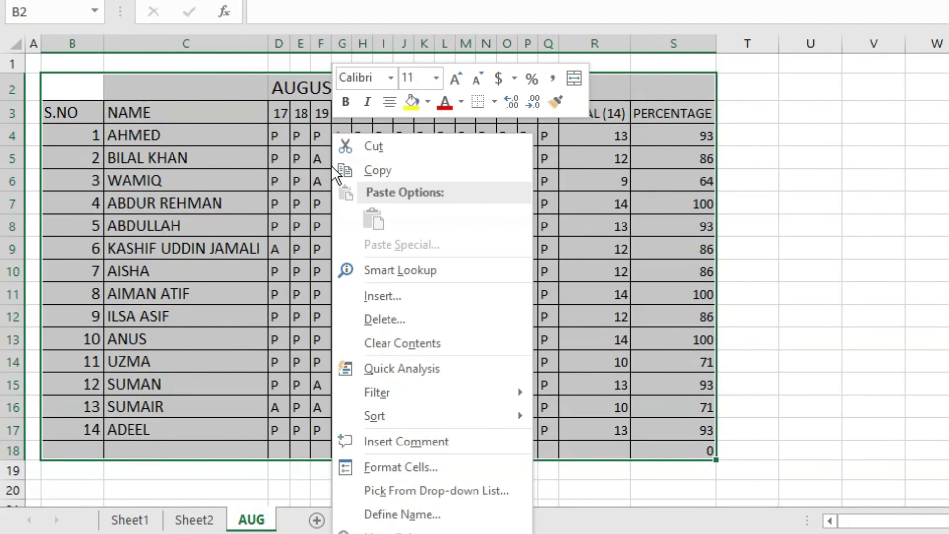
left_click(378, 173)
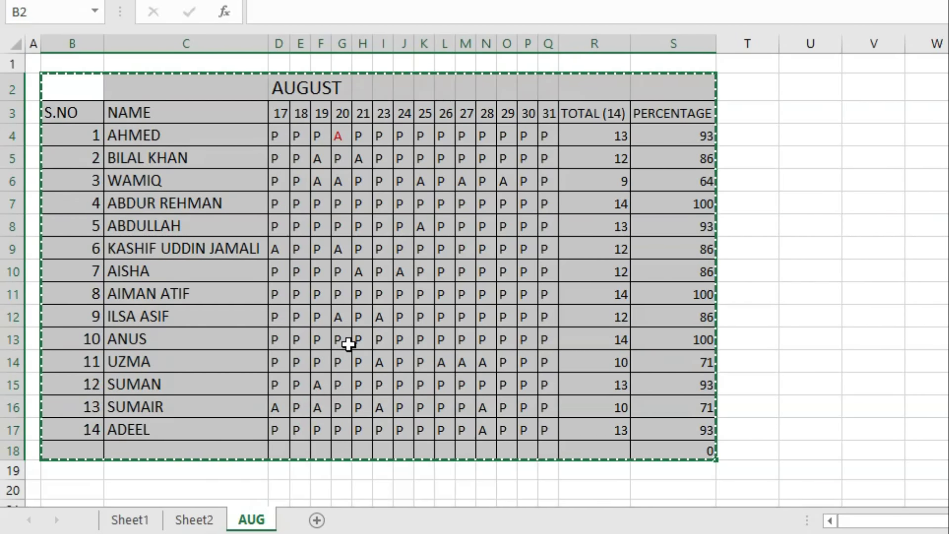
left_click(317, 519)
left_click(105, 73)
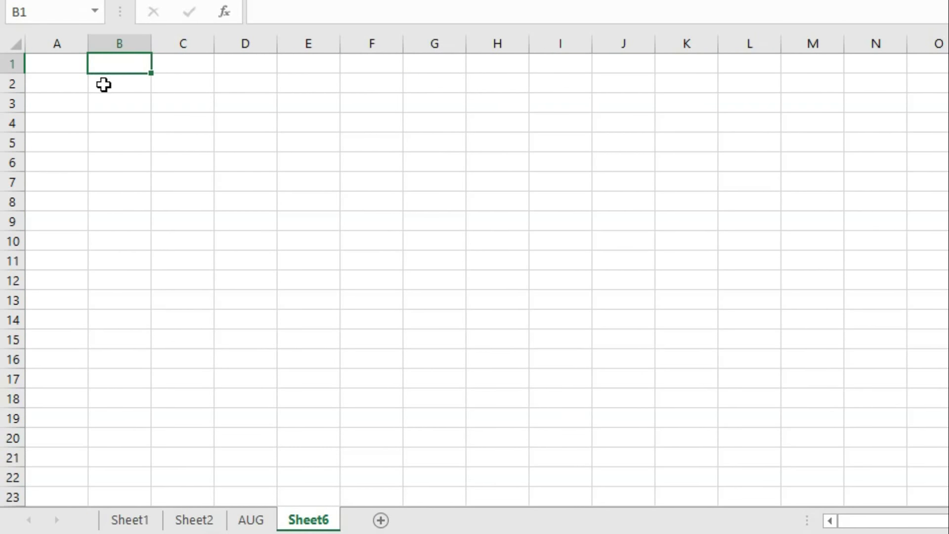
left_click(104, 84)
right_click(117, 82)
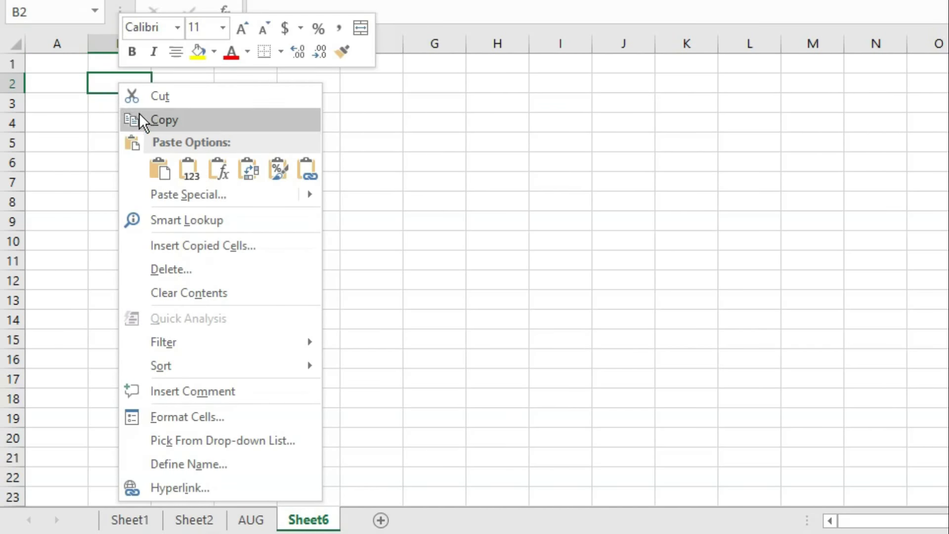
left_click(162, 178)
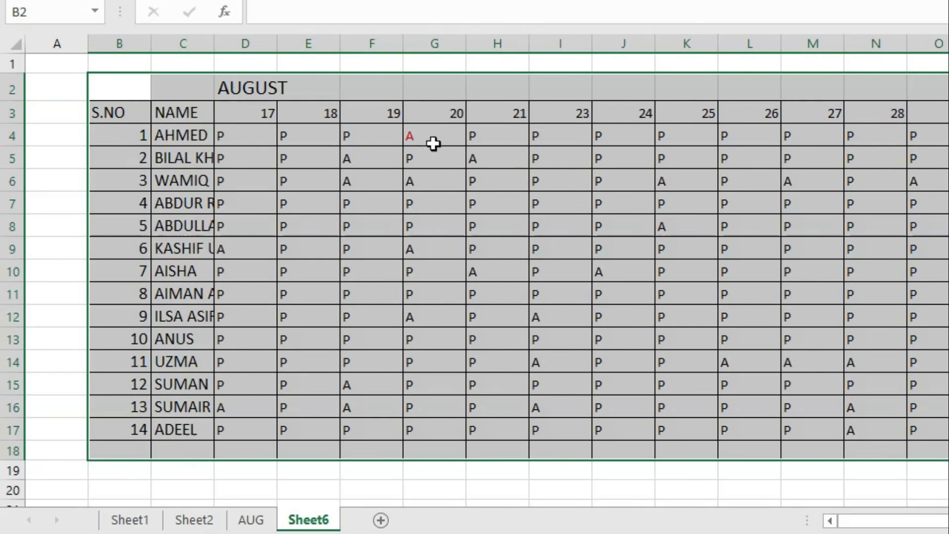
Apply the source table's column widths to the pasted table with Paste Special
right_click(123, 88)
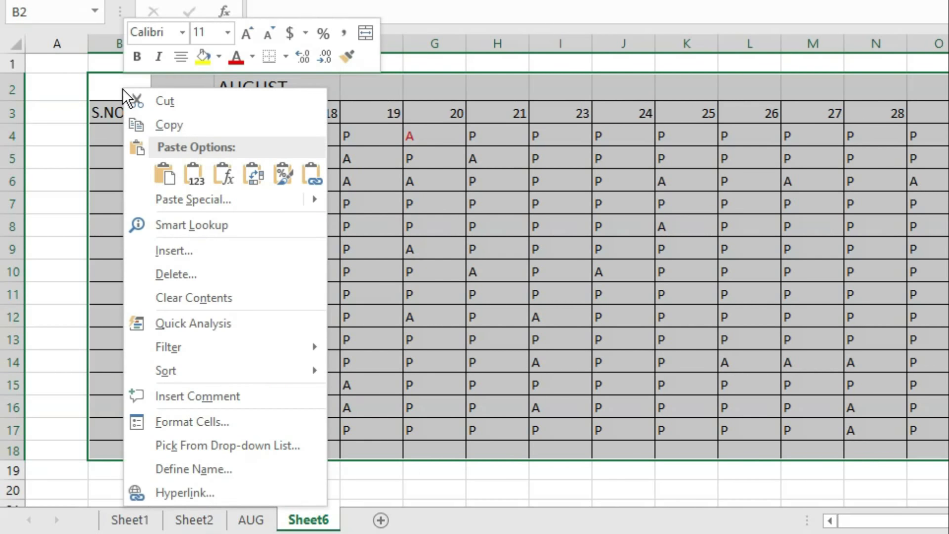
left_click(200, 204)
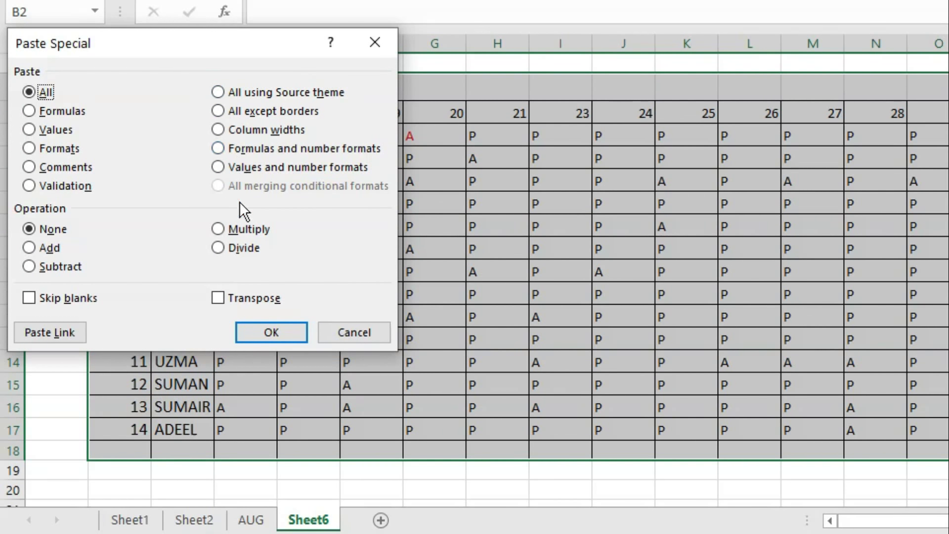
left_click(242, 132)
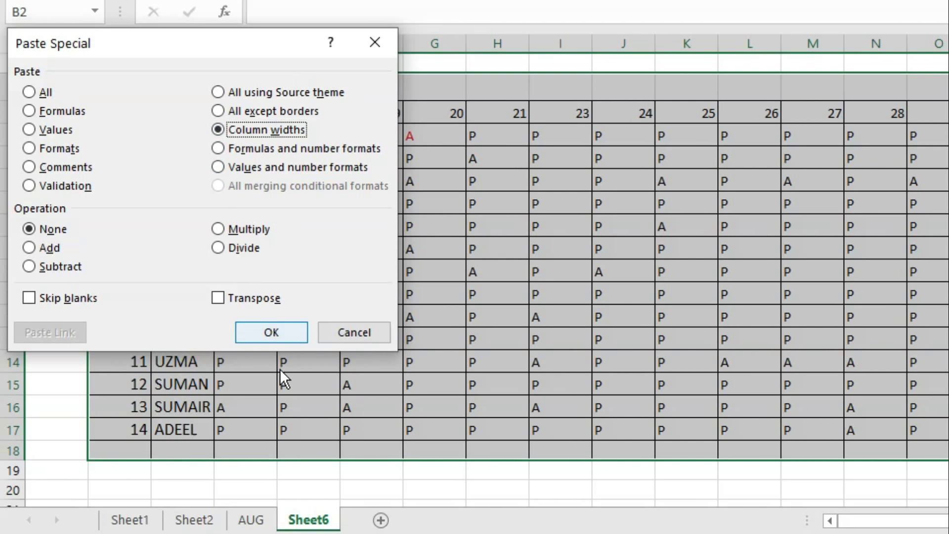
left_click(271, 332)
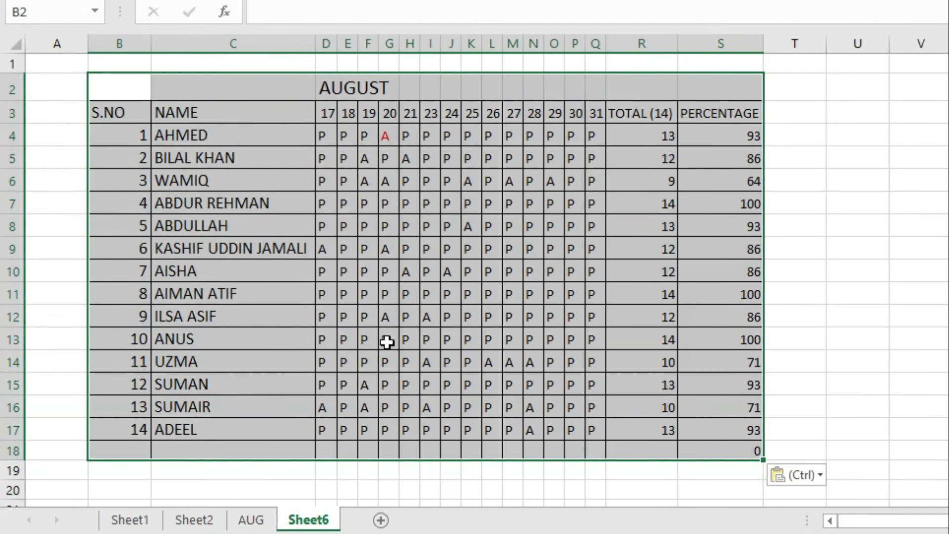
left_click(780, 357)
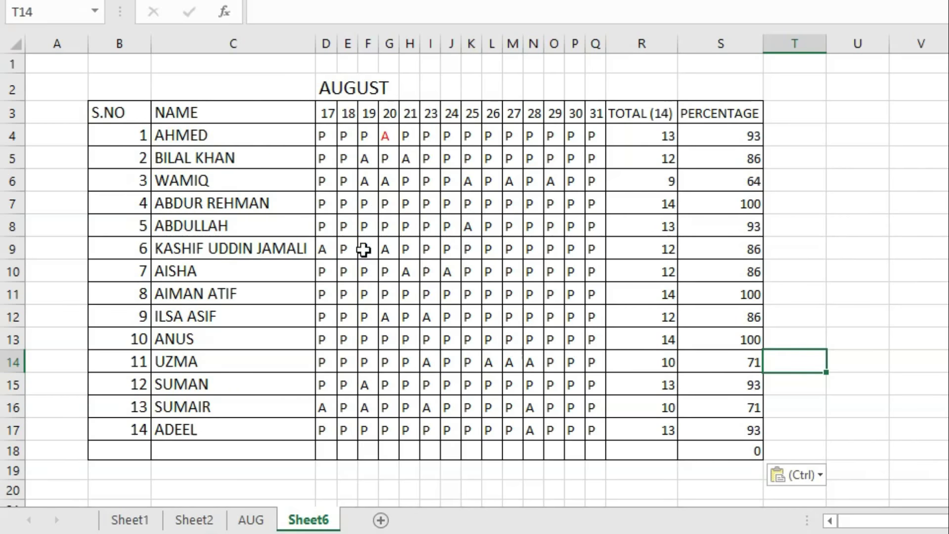
Clear the attendance marks in D4:Q17 of the copied table and change the month heading in D2 to SEPTEMBER
left_click_drag(327, 139, 588, 433)
key("Delete")
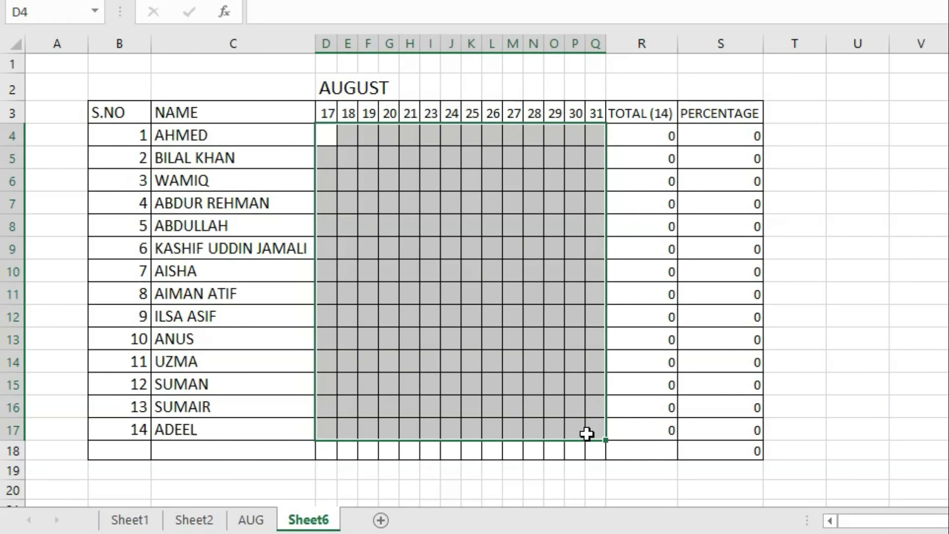
left_click(326, 86)
type("SEPTEMBER")
left_click(494, 271)
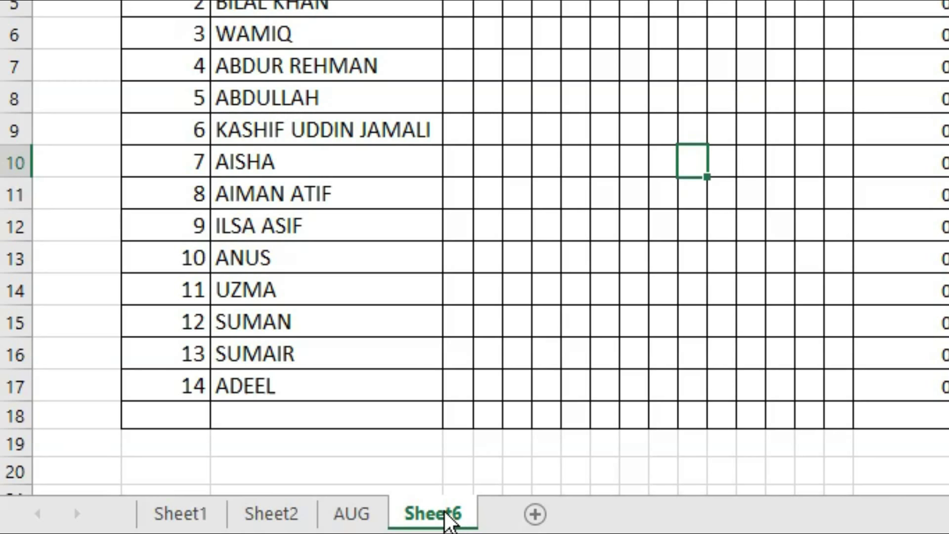
Rename the new sheet as SEP
double_click(446, 515)
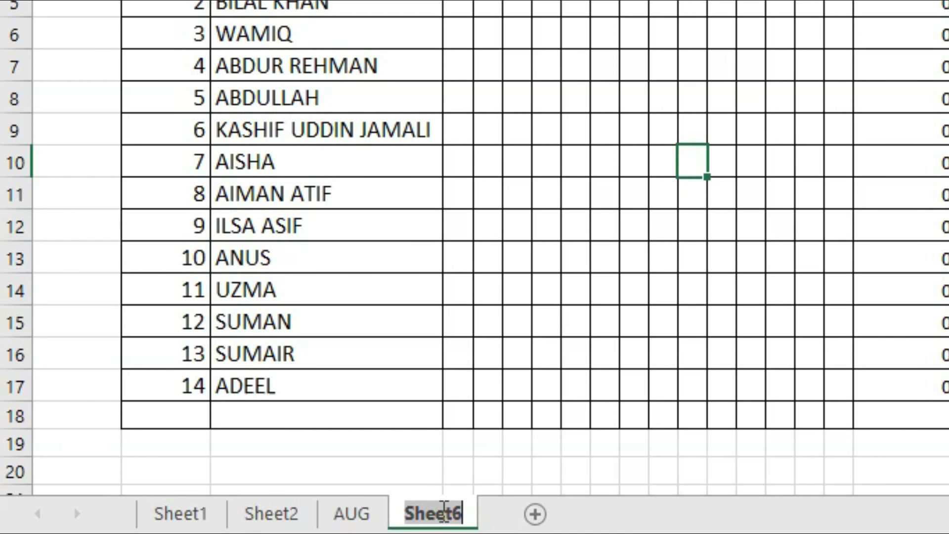
type("SEP")
key("Return")
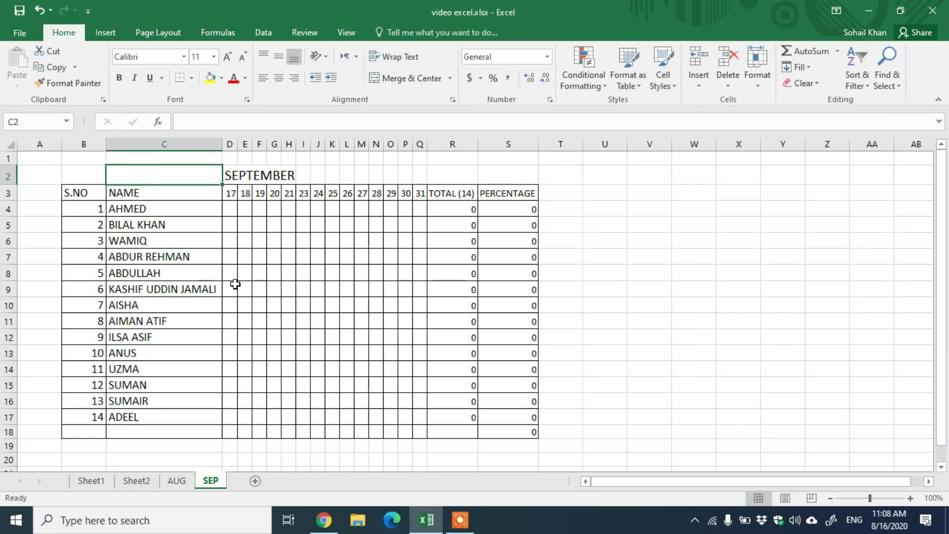
Clear the old August dates from the header cells D3:Q3 on the SEP sheet
left_click(330, 254)
left_click_drag(230, 192, 421, 193)
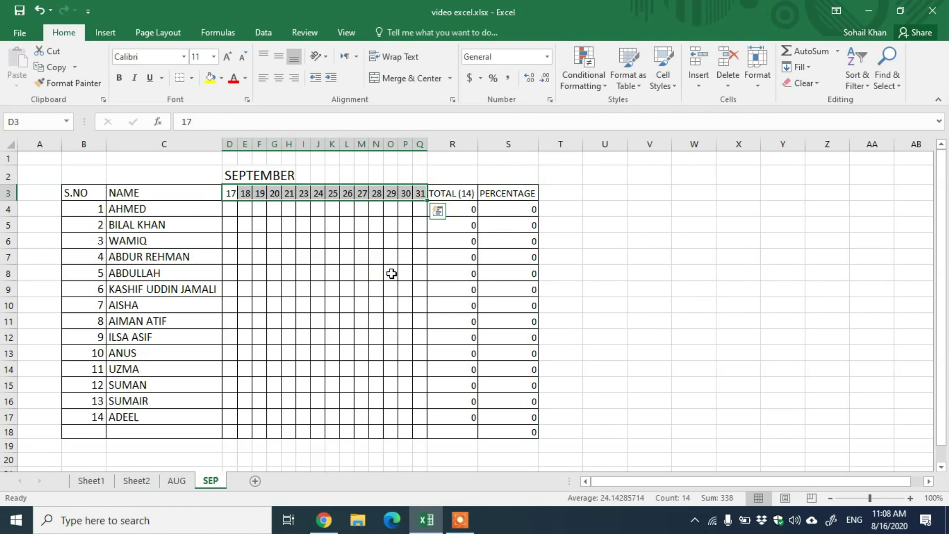
key("ctrl+z")
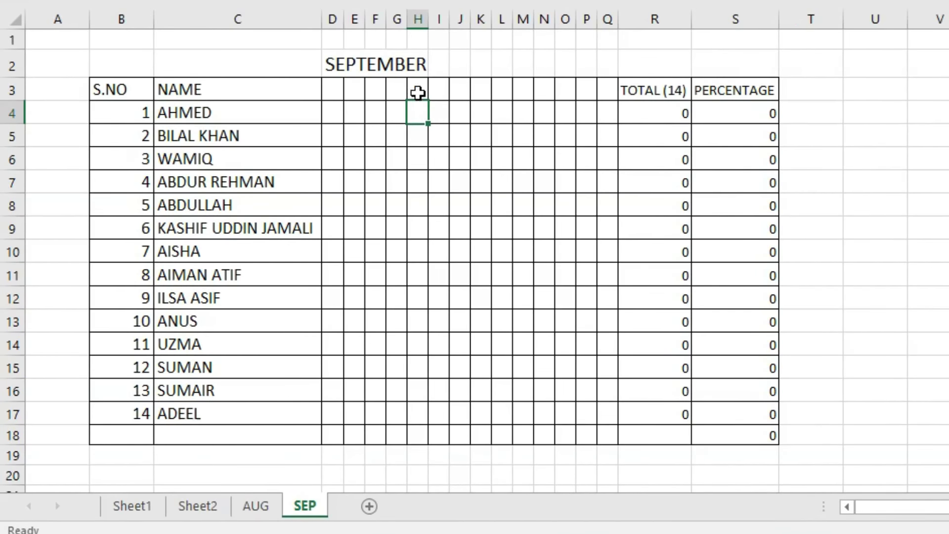
Insert seven entire columns at H3:N3, within the blank date columns of the September table
left_click_drag(289, 194, 326, 195)
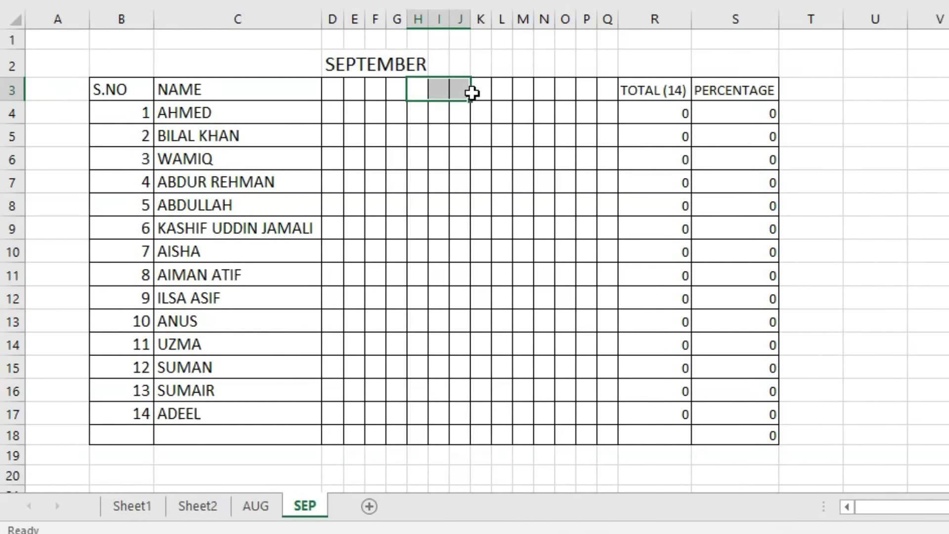
left_click_drag(472, 93, 536, 91)
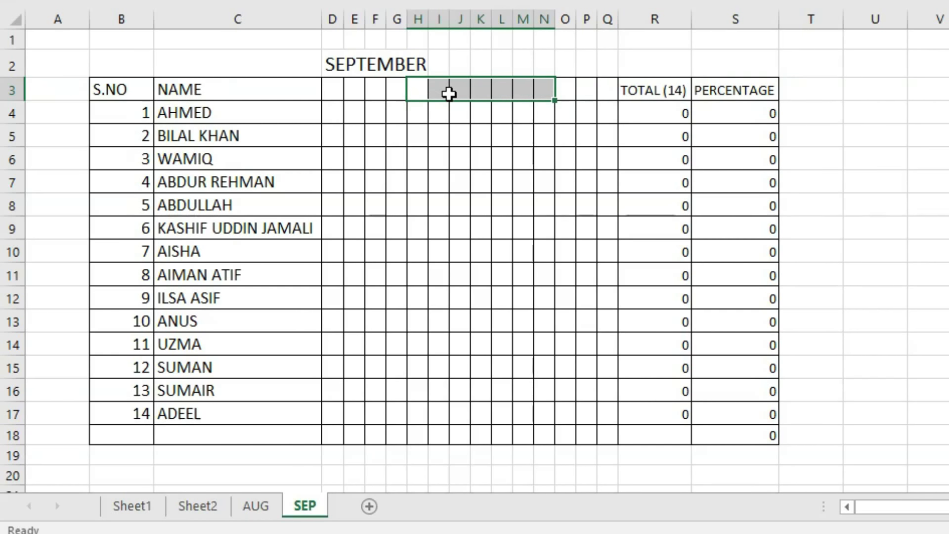
right_click(474, 83)
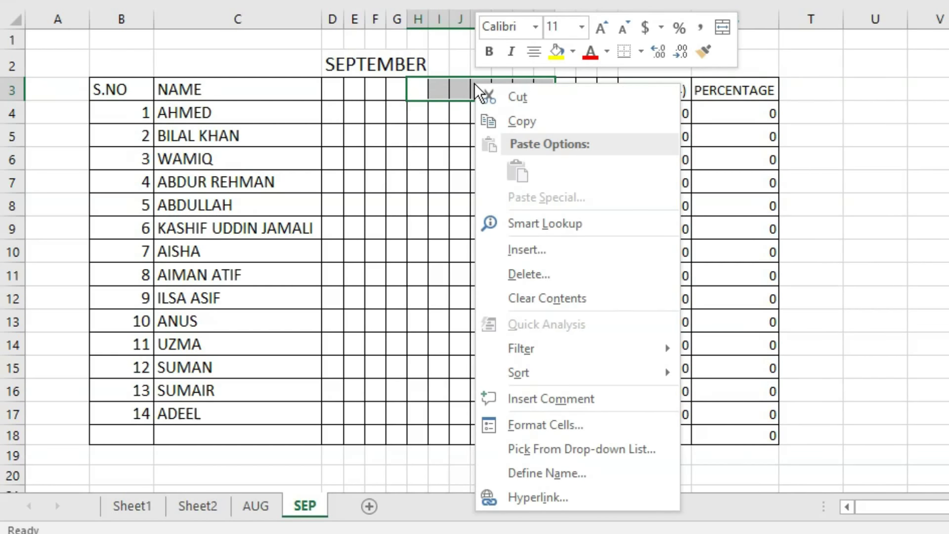
left_click(552, 249)
left_click(527, 269)
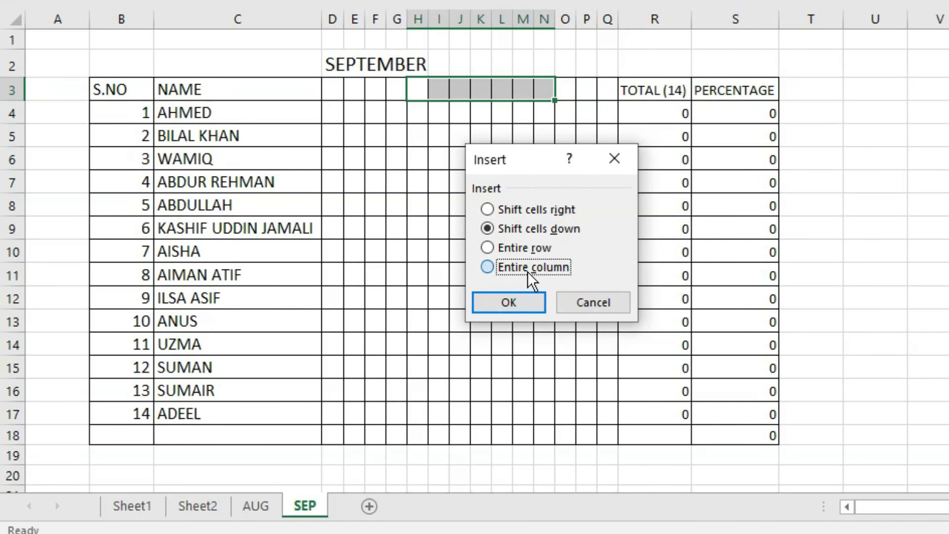
left_click(511, 301)
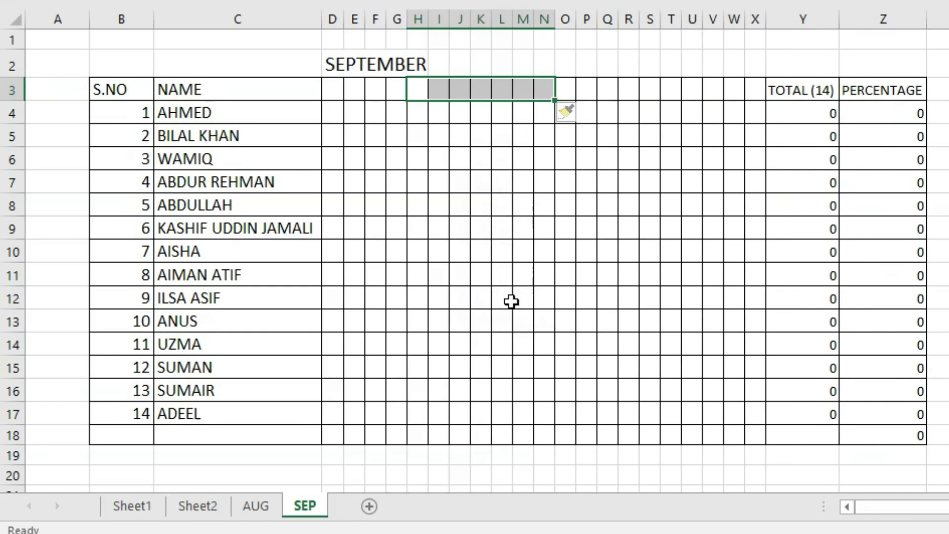
left_click(544, 160)
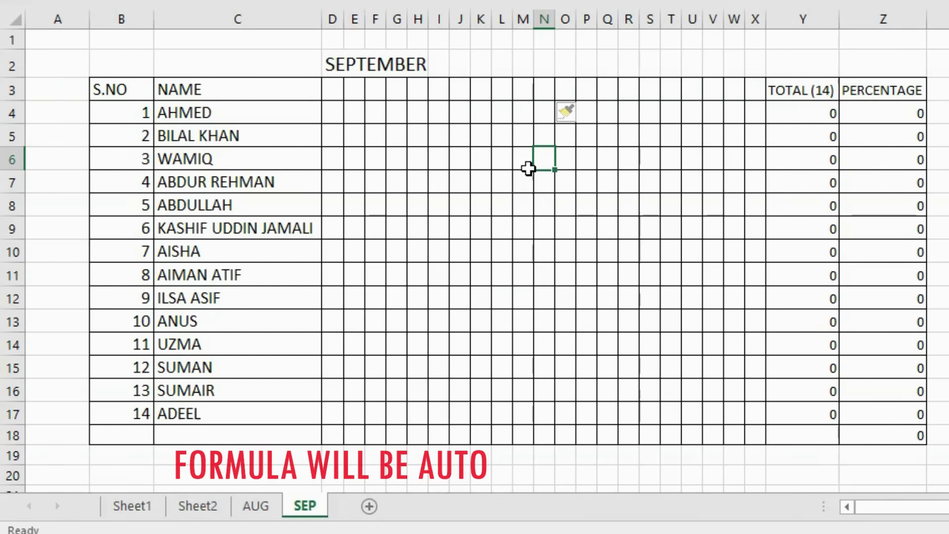
Enter the September weekday dates across row 3 starting in D3: 1–4, 7–11, 14–18, 21–25 and 28–30
left_click(334, 90)
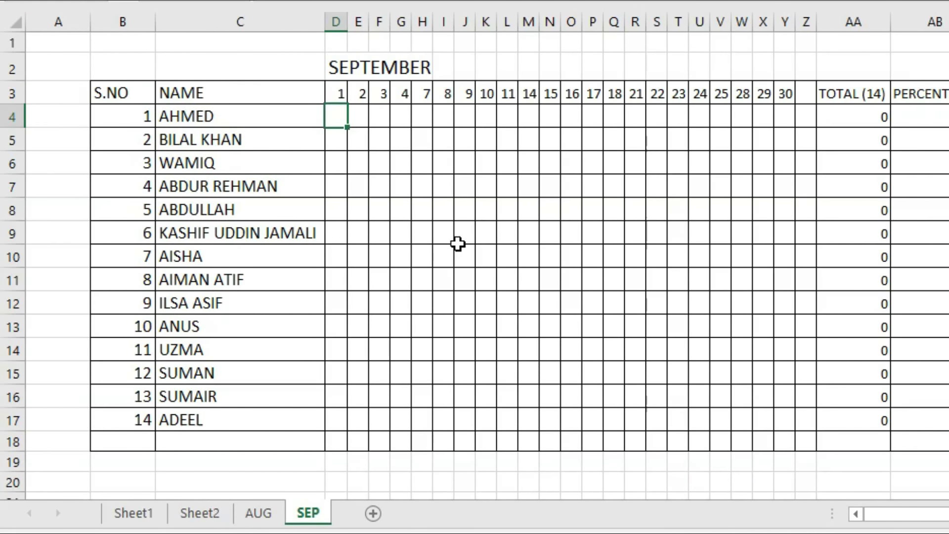
Mark the first four students P, P, A and P under September 1, in cells D4:D7
type("P")
key("Return")
type("P")
key("Return")
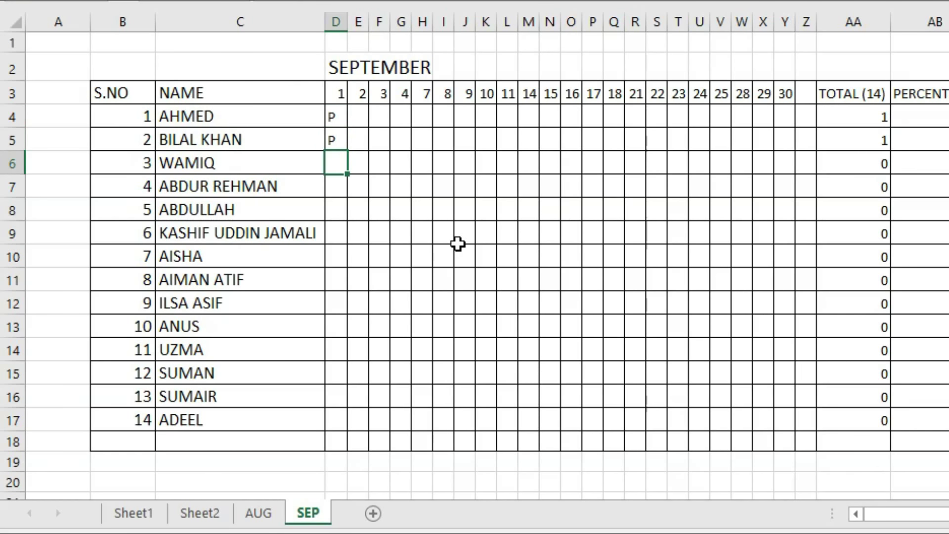
type("A")
key("Return")
type("P")
key("Return")
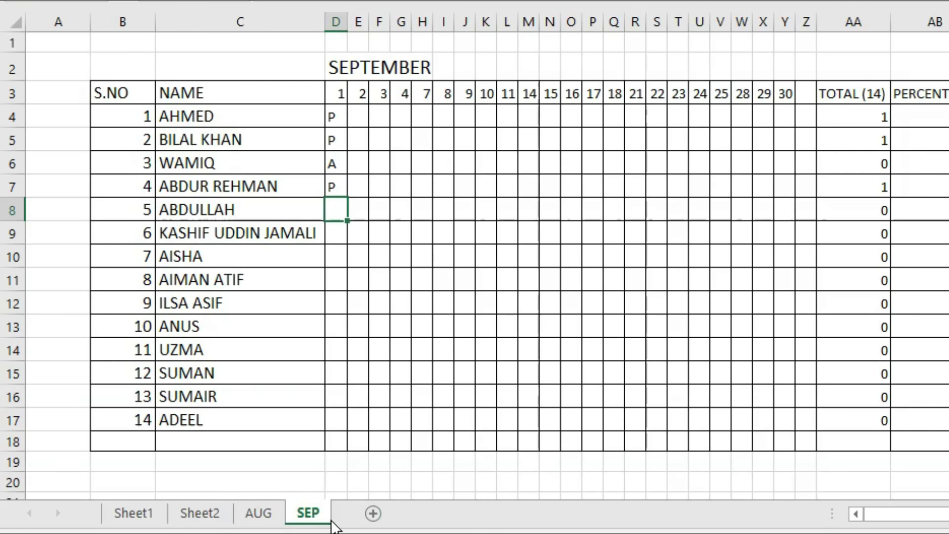
Copy the attendance marks D4:Q17 from the AUG sheet and paste them into the SEP sheet starting at D4
left_click(258, 512)
left_click(394, 321)
left_click_drag(287, 123, 551, 420)
right_click(462, 269)
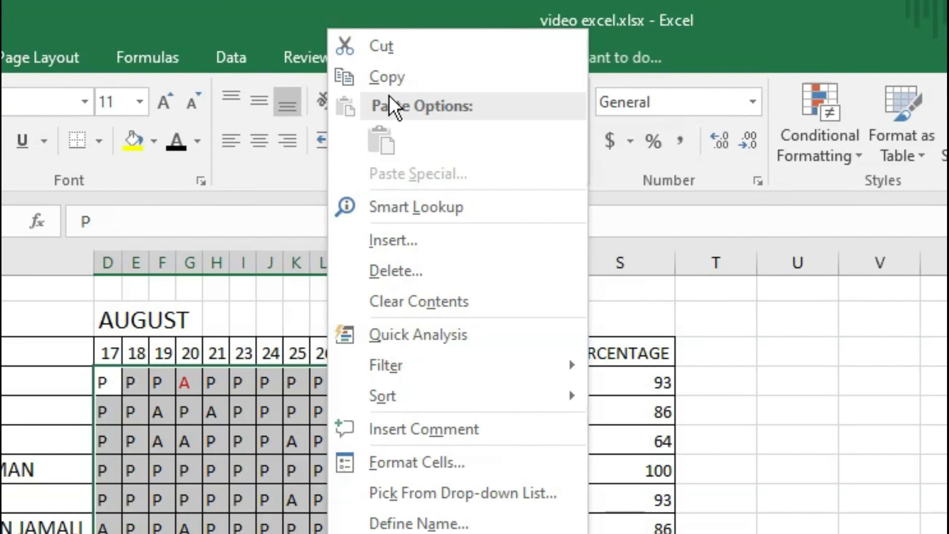
left_click(386, 77)
left_click(311, 514)
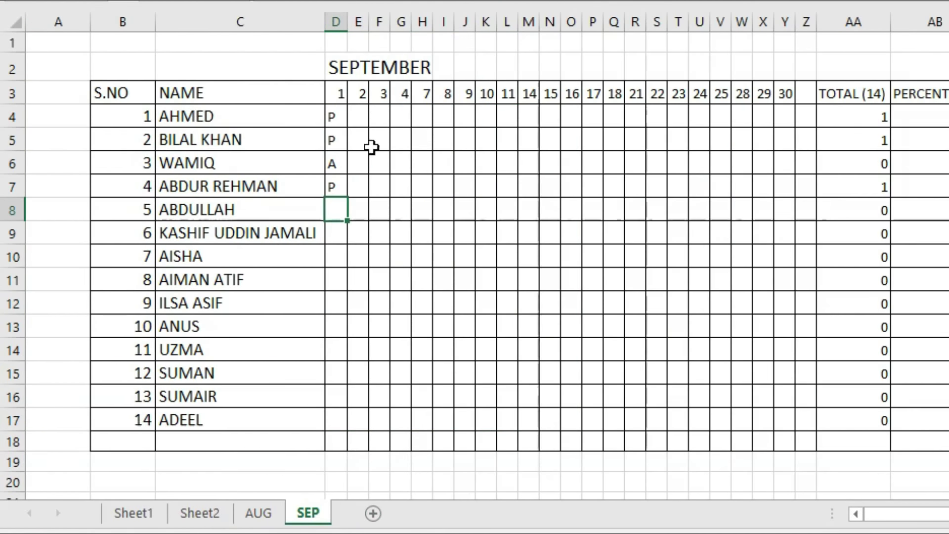
mouse_move(334, 119)
left_mouse_down()
mouse_move(669, 413)
mouse_move(769, 404)
mouse_move(791, 422)
left_mouse_up()
right_click(625, 286)
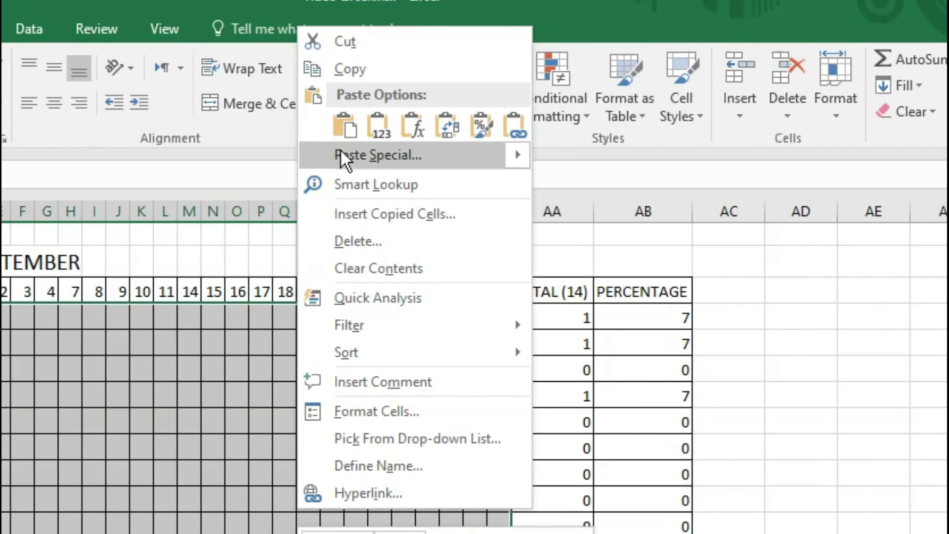
left_click(345, 126)
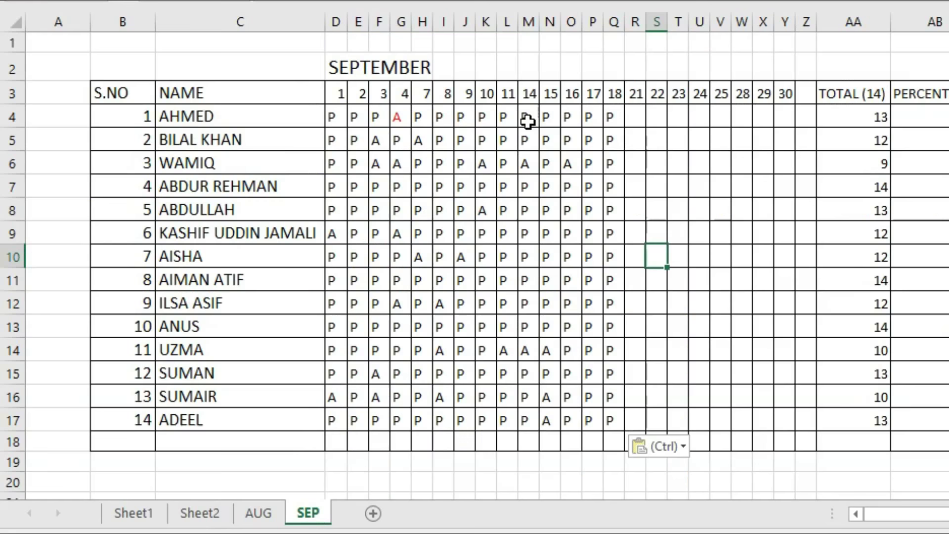
Copy the marks for September 11 to 18 (L4:Q17) and paste them starting at R4, under September 21
left_click_drag(509, 120, 625, 425)
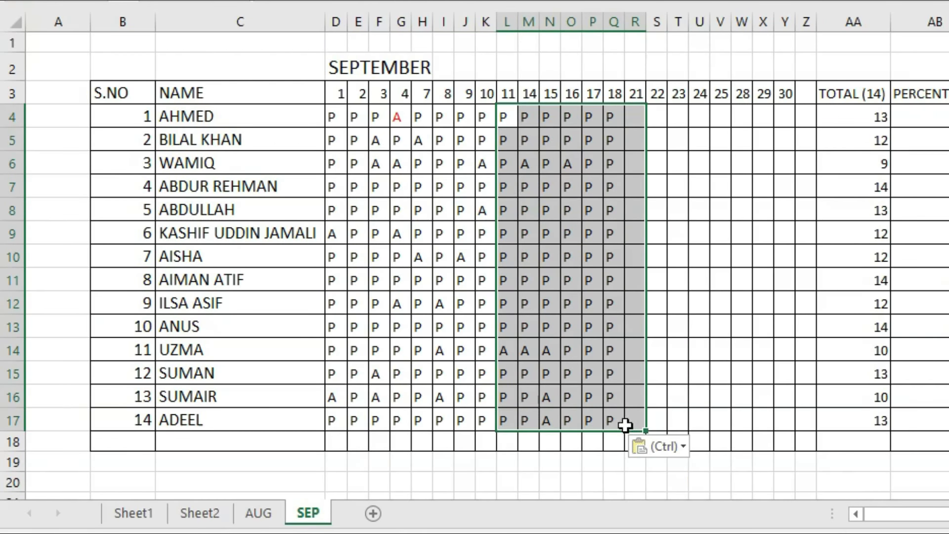
right_click(603, 420)
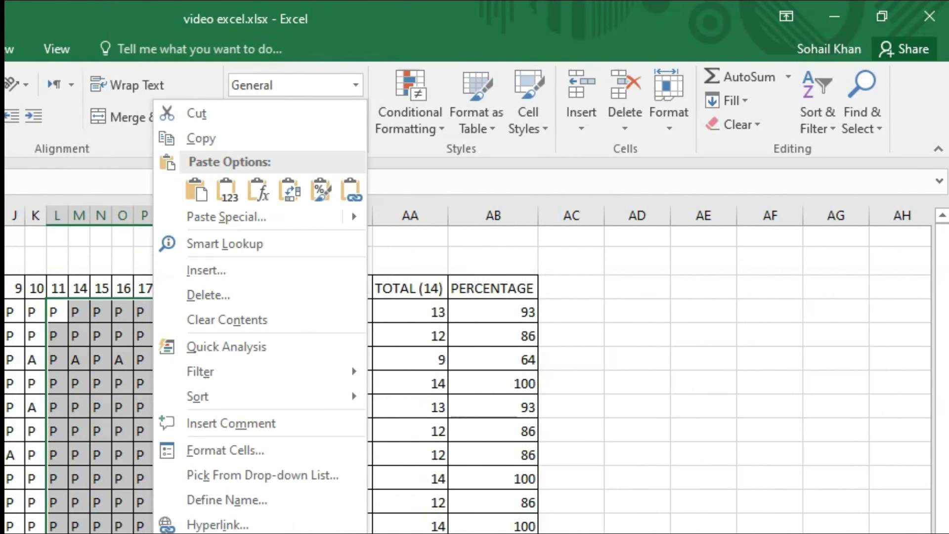
left_click(220, 144)
left_click(188, 313)
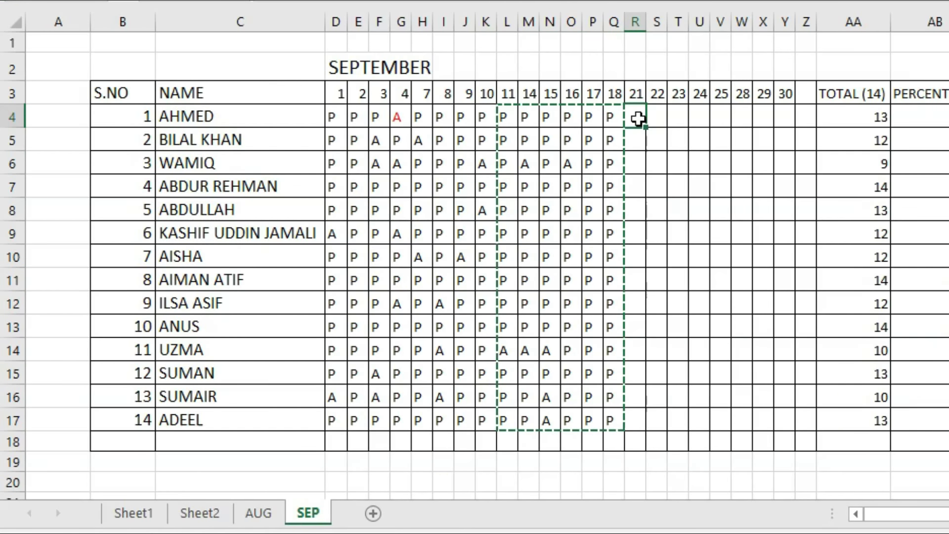
right_click(638, 119)
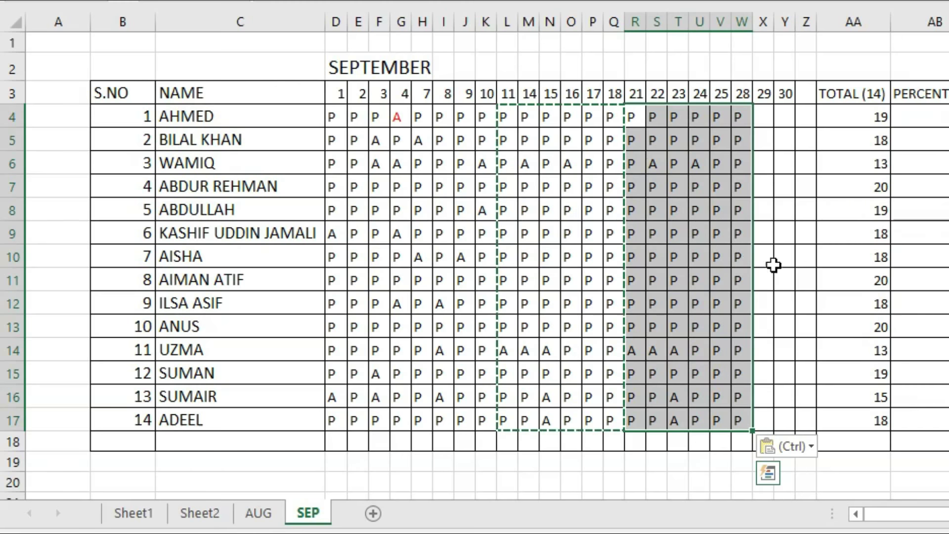
left_click(784, 276)
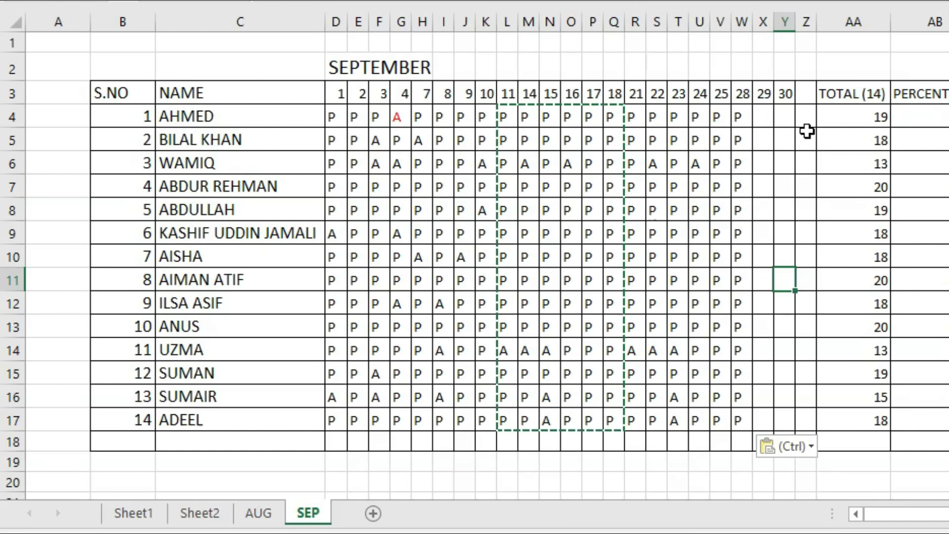
double_click(592, 149)
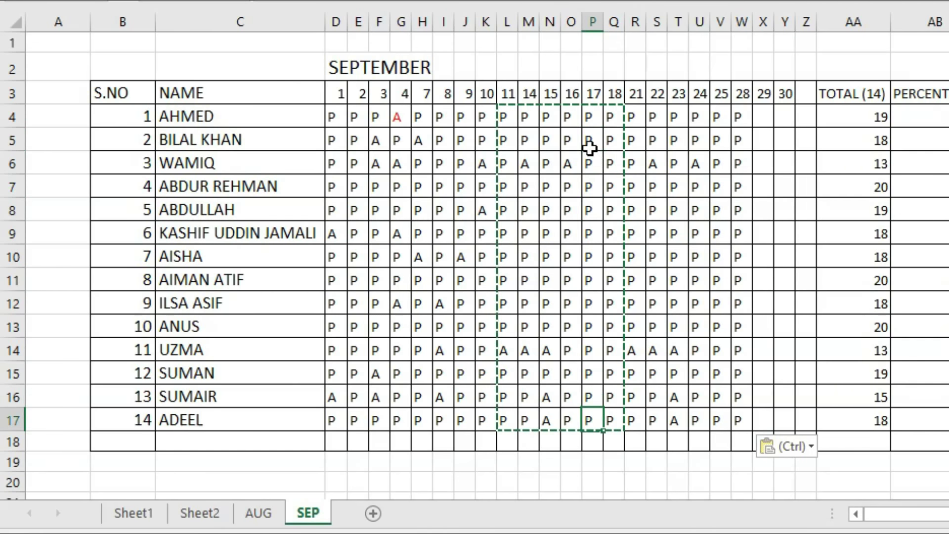
double_click(589, 147)
left_click(740, 185)
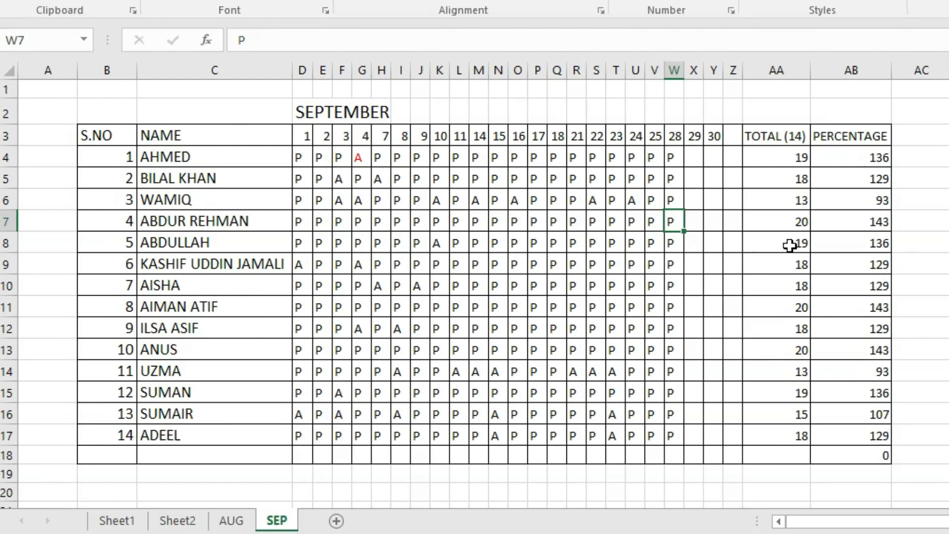
left_click(835, 140)
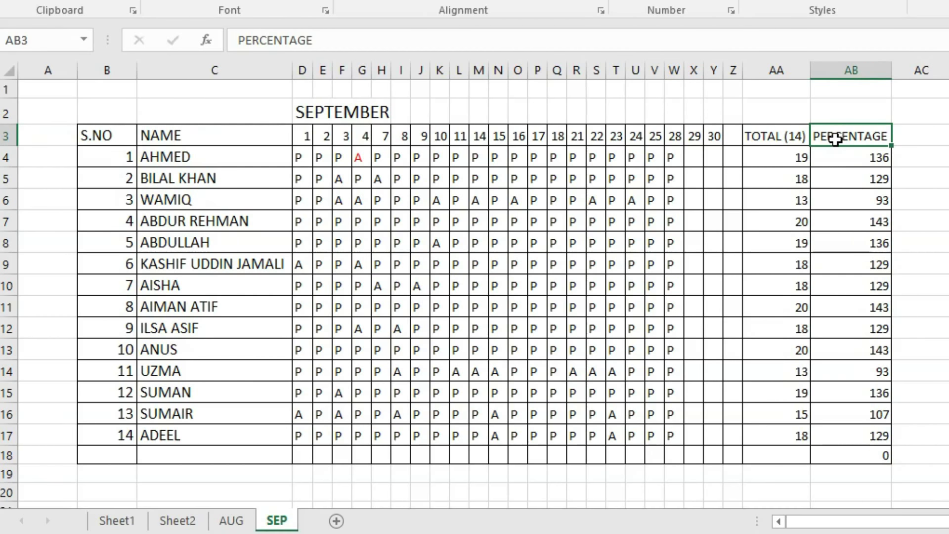
right_click(835, 139)
key("Escape")
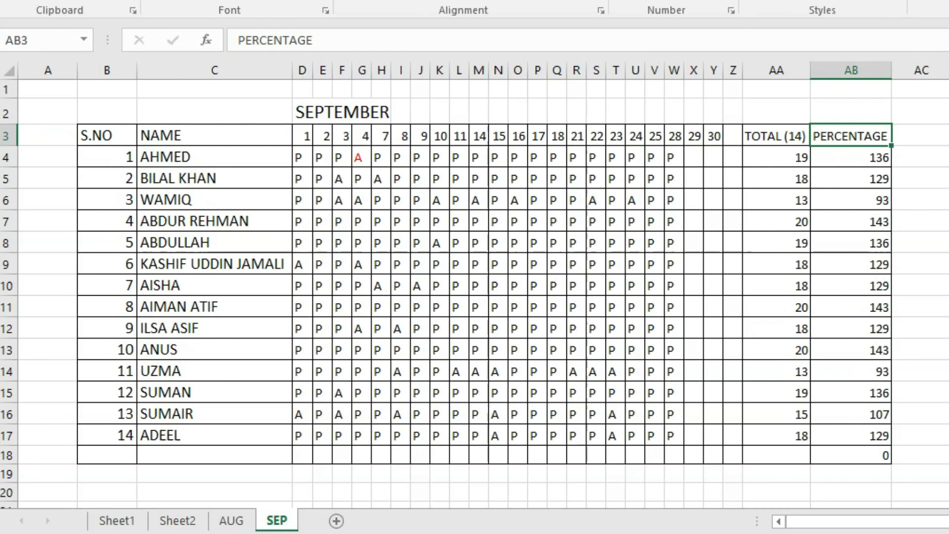
Delete the entire PERCENTAGE column from the AUG sheet
left_click(231, 520)
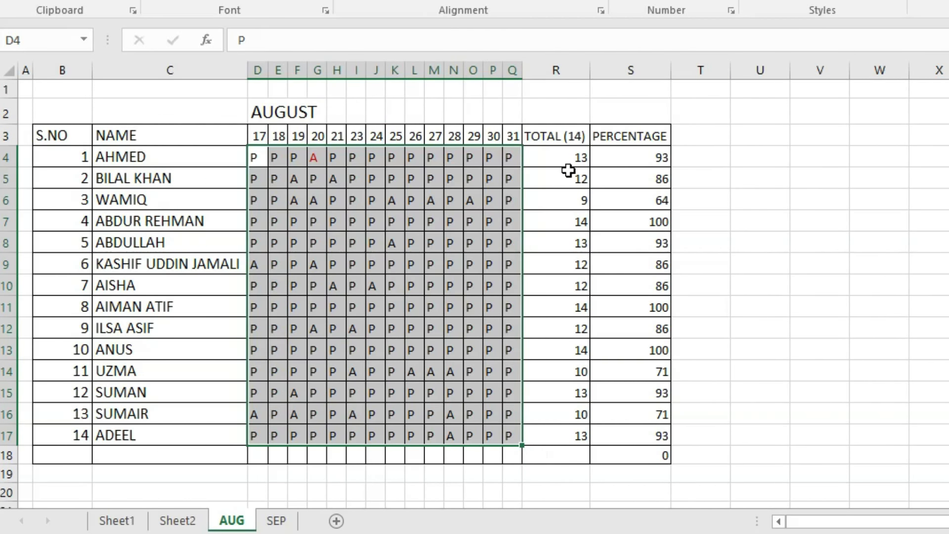
left_click(567, 174)
left_click(626, 130)
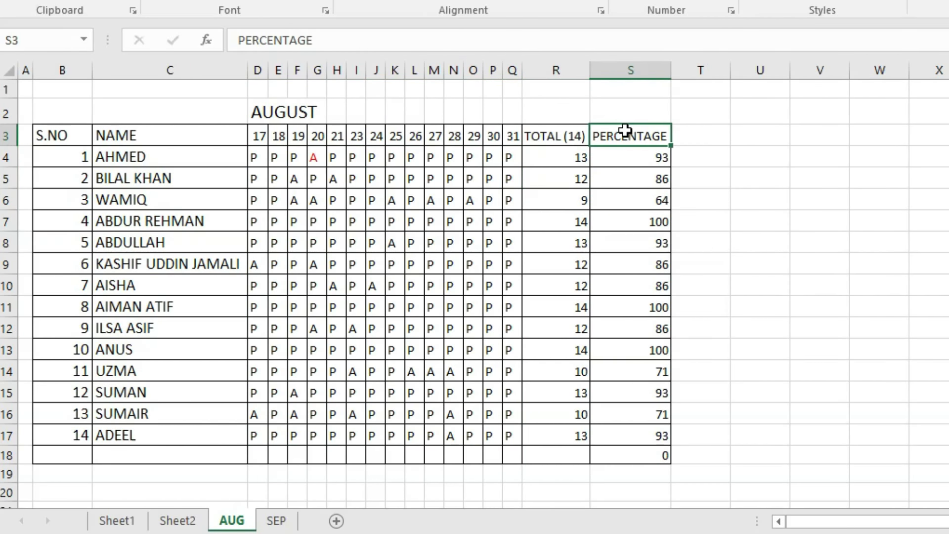
right_click(625, 130)
key("Escape")
key("ctrl+minus")
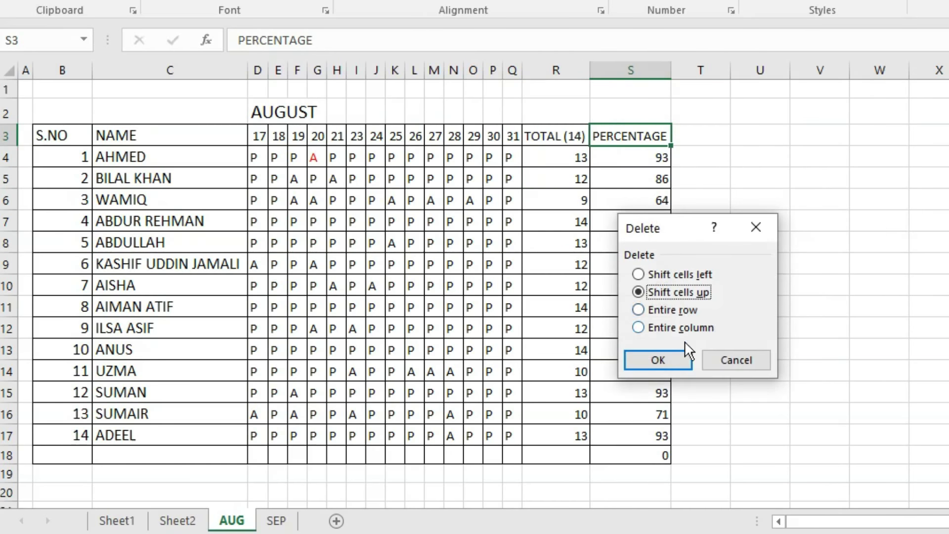
left_click(677, 328)
left_click(669, 360)
left_click(645, 236)
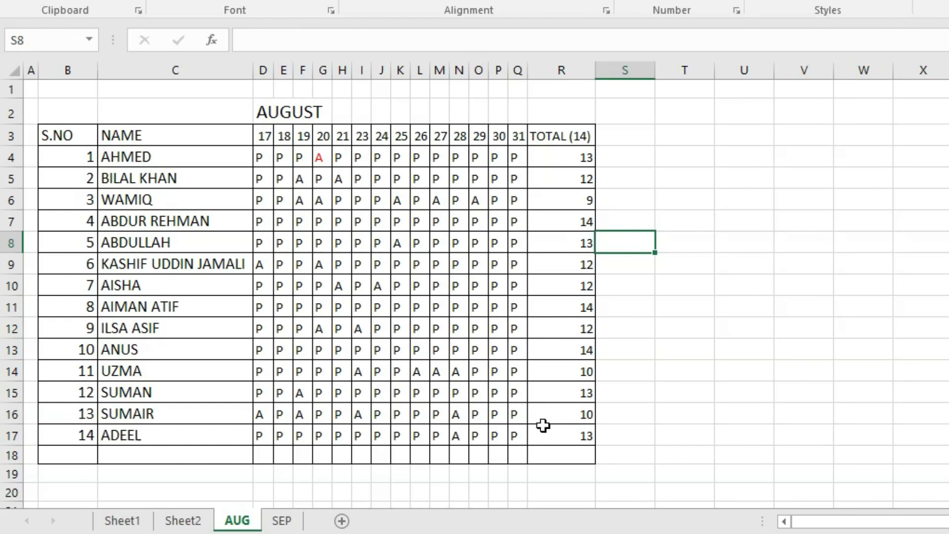
Change the total column's header in AA3 on the SEP sheet to TOTAL (20)
left_click(293, 521)
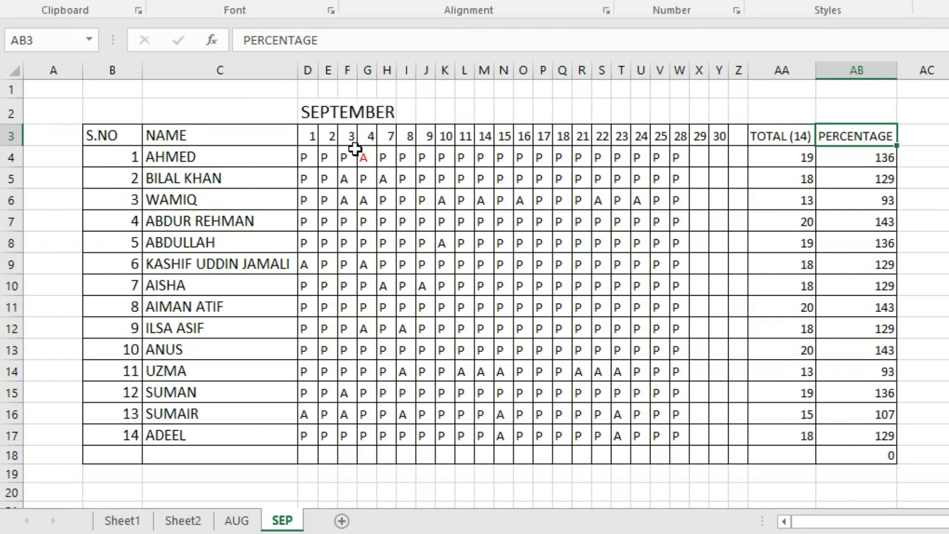
left_click(305, 141)
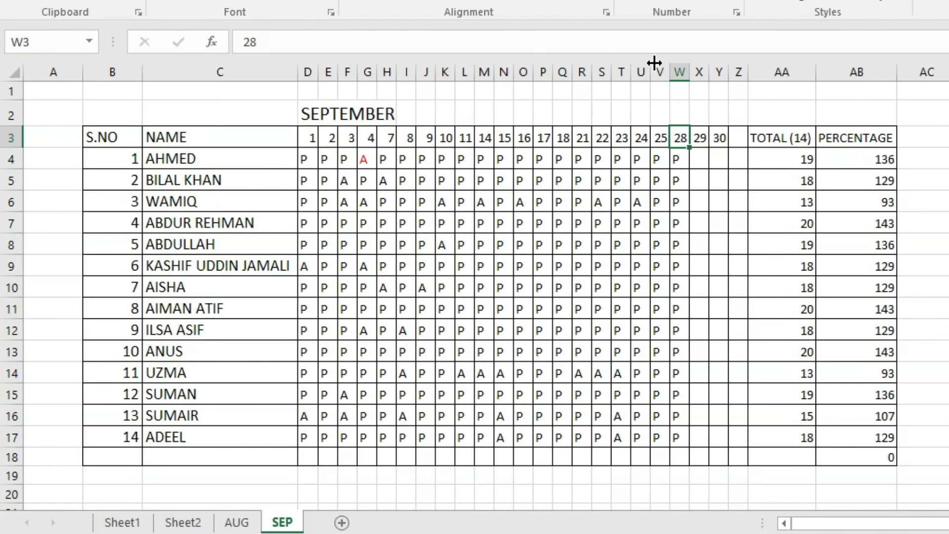
left_click(794, 138)
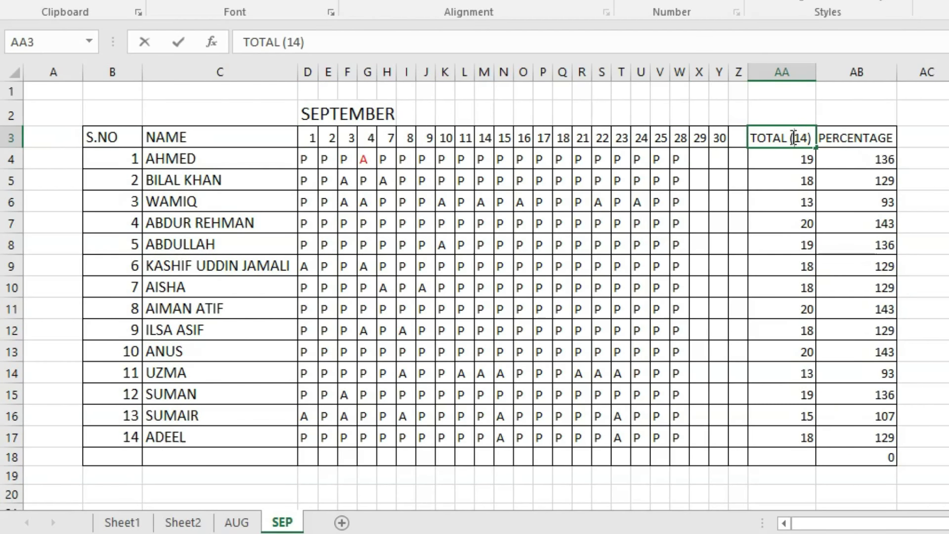
left_click(801, 139)
key("BackSpace")
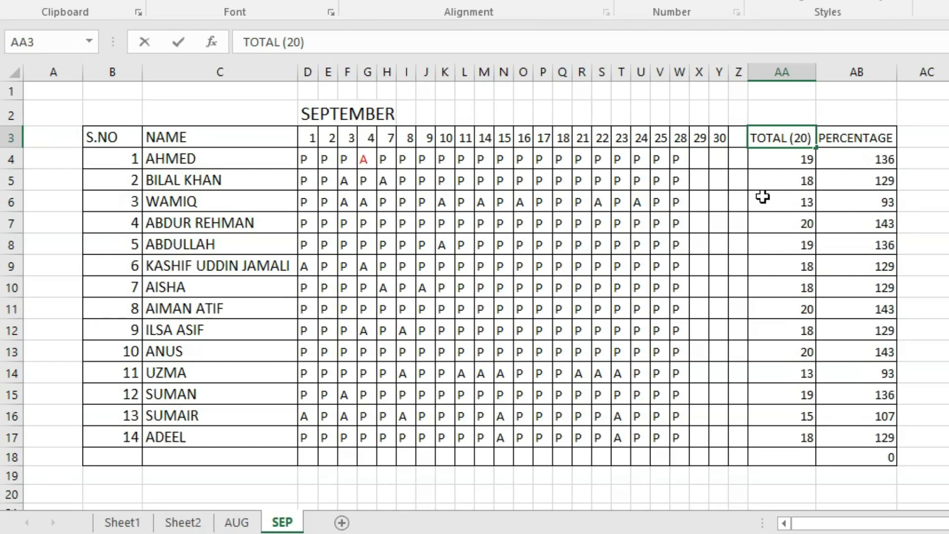
Add the August and September class days above the SEP total header by entering =14+20 in AA2
left_click(766, 159)
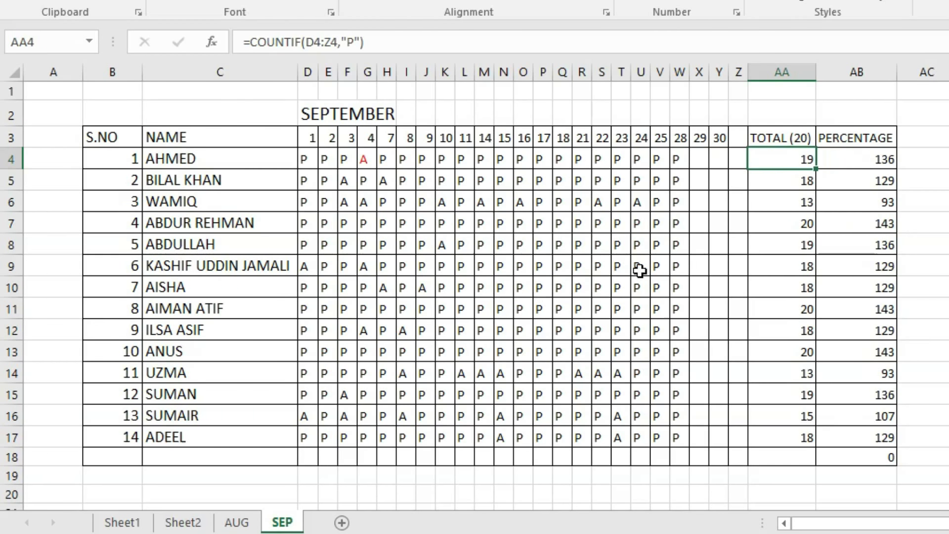
left_click(789, 115)
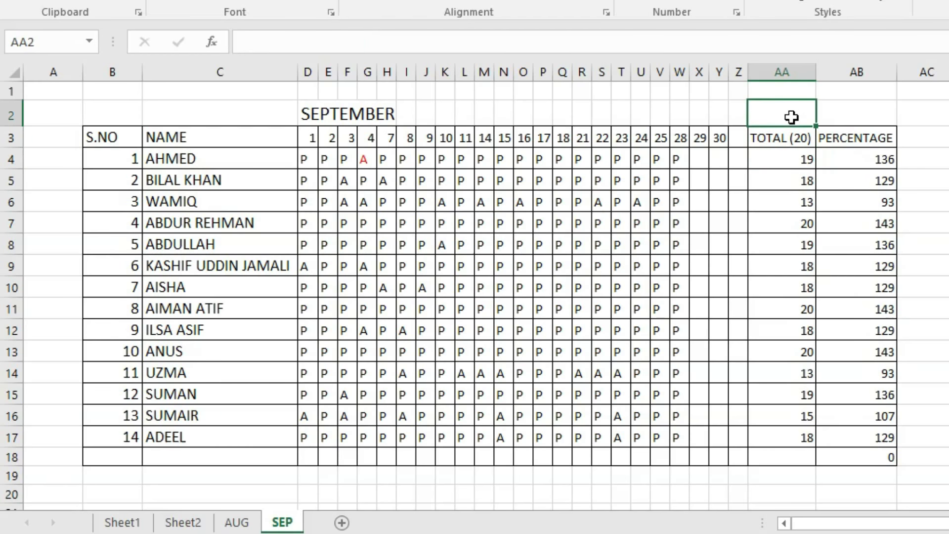
left_click(248, 524)
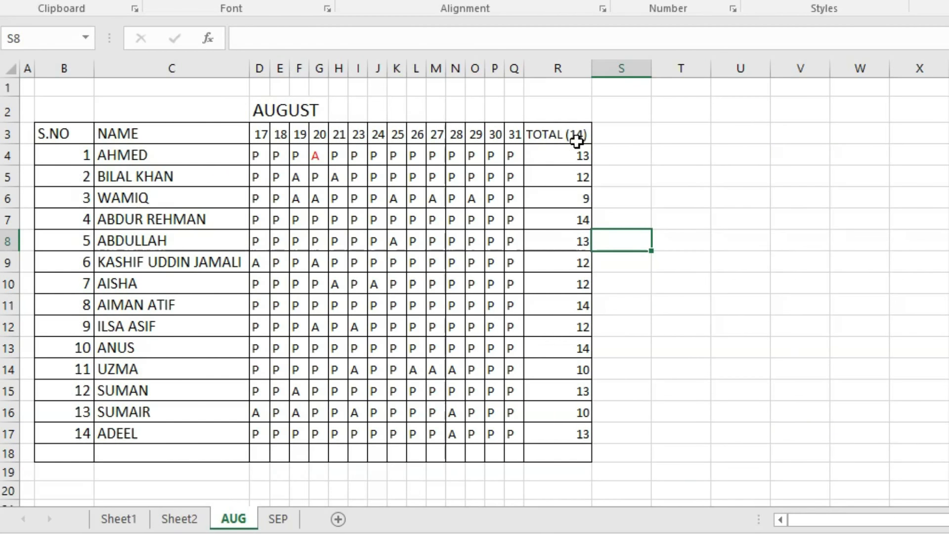
left_click(277, 519)
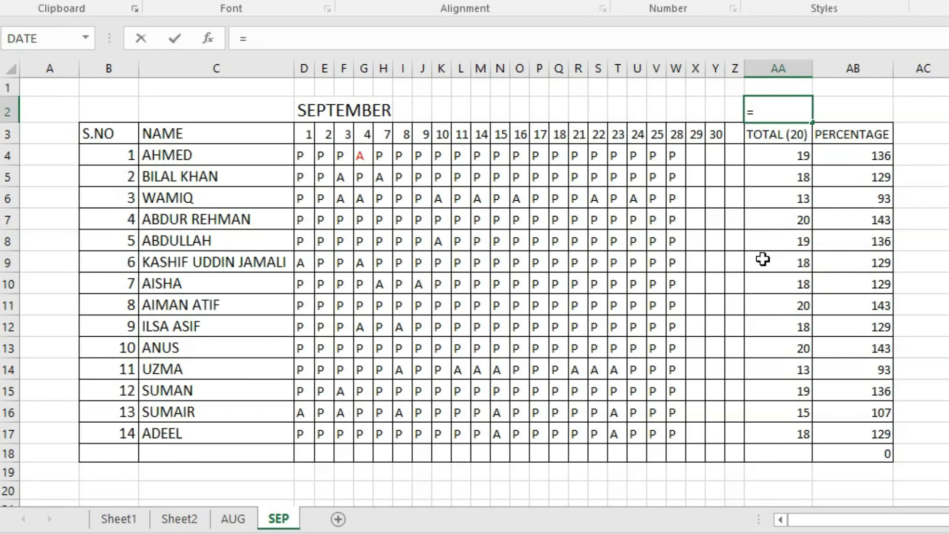
type("=14+20")
key("Return")
left_click(784, 110)
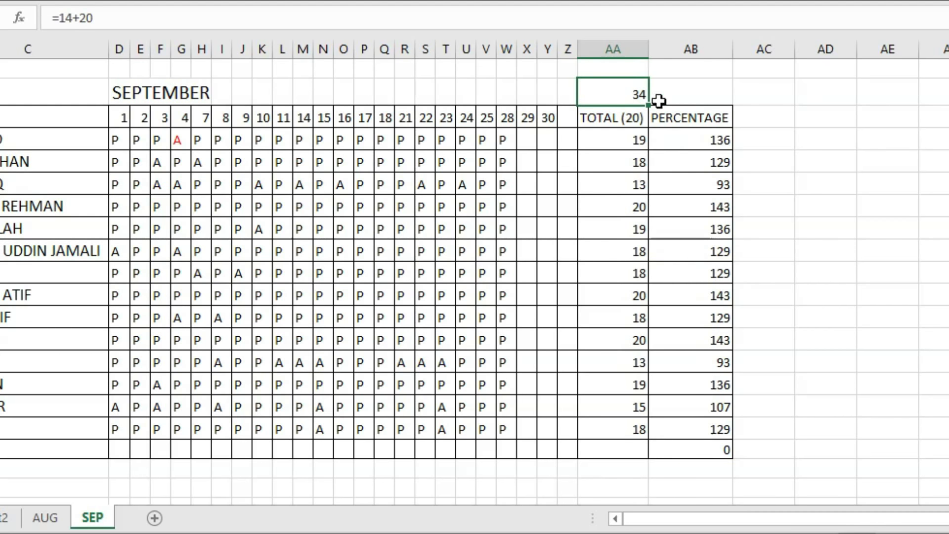
Insert an entire column before PERCENTAGE on the SEP sheet and title it G. TOTAL in AB3
left_click(674, 131)
left_click(680, 122)
right_click(680, 122)
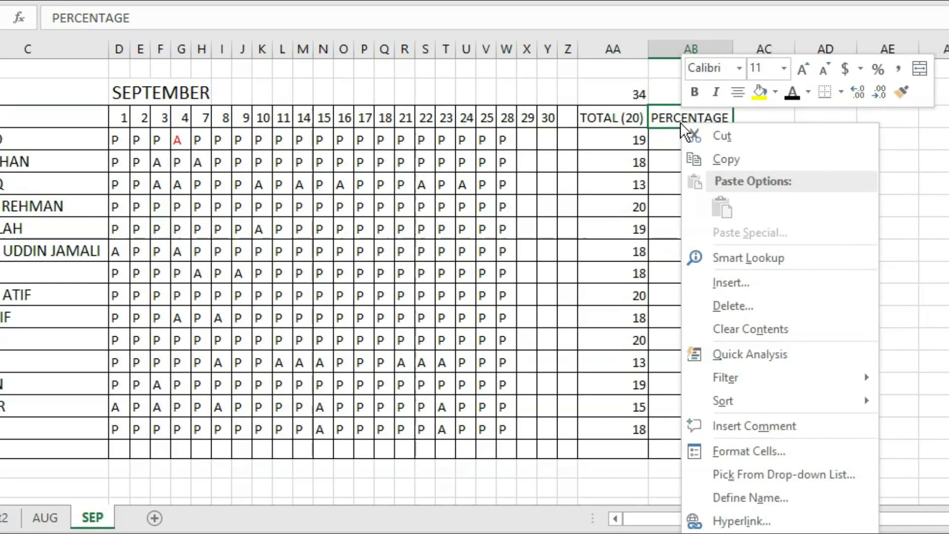
left_click(720, 284)
left_click(679, 304)
left_click(678, 339)
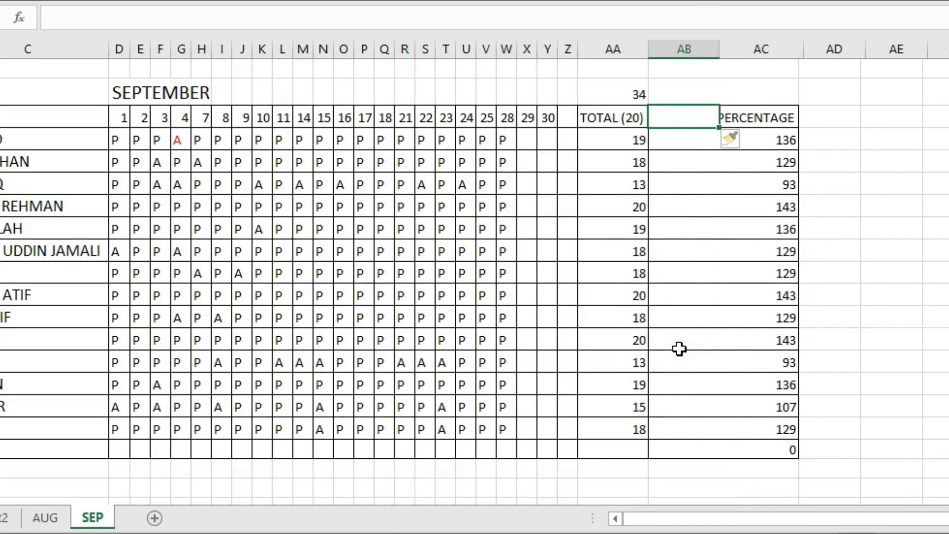
key("F2")
type("G")
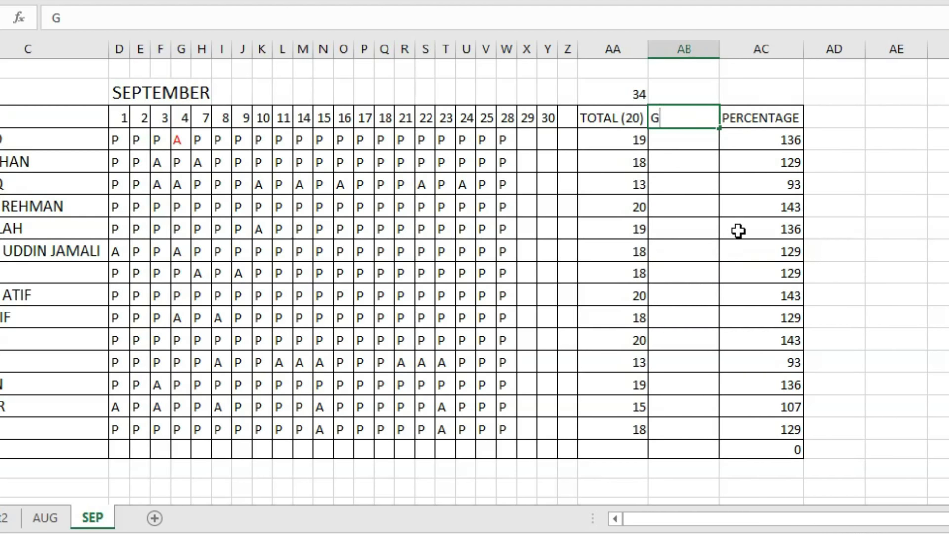
type(". TOTAL")
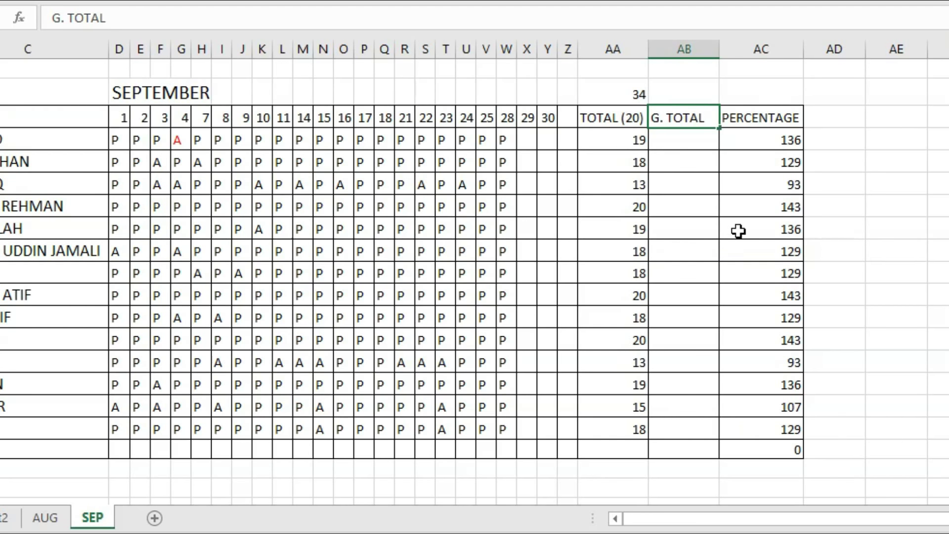
Enter =SUM(AUG!R4+SEP!AA4) in AB4 on the SEP sheet and fill the grand total formula down to AB17
left_click(692, 136)
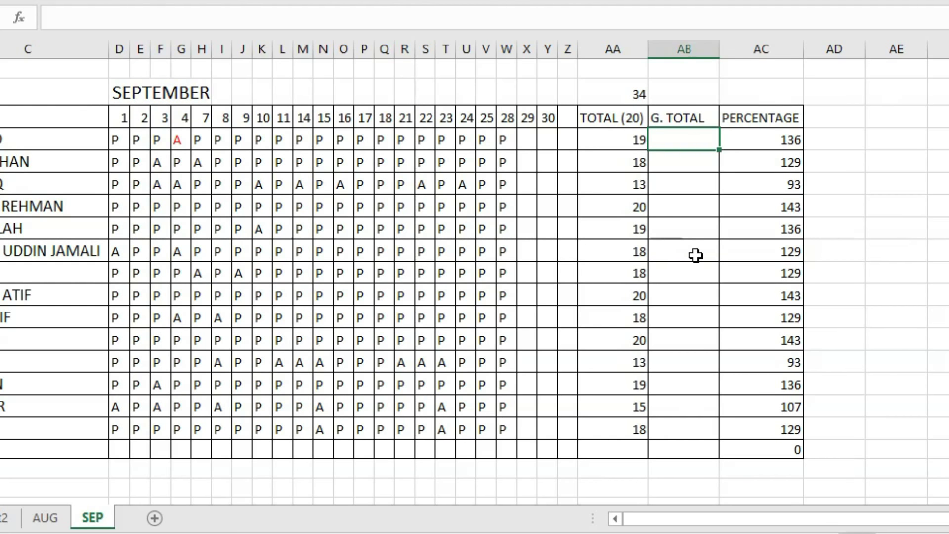
type("=SUM(")
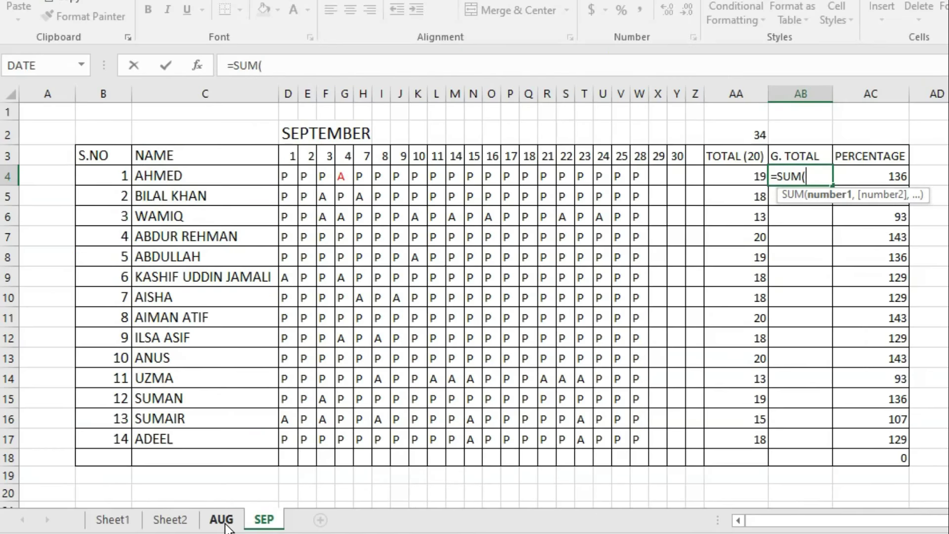
left_click(224, 523)
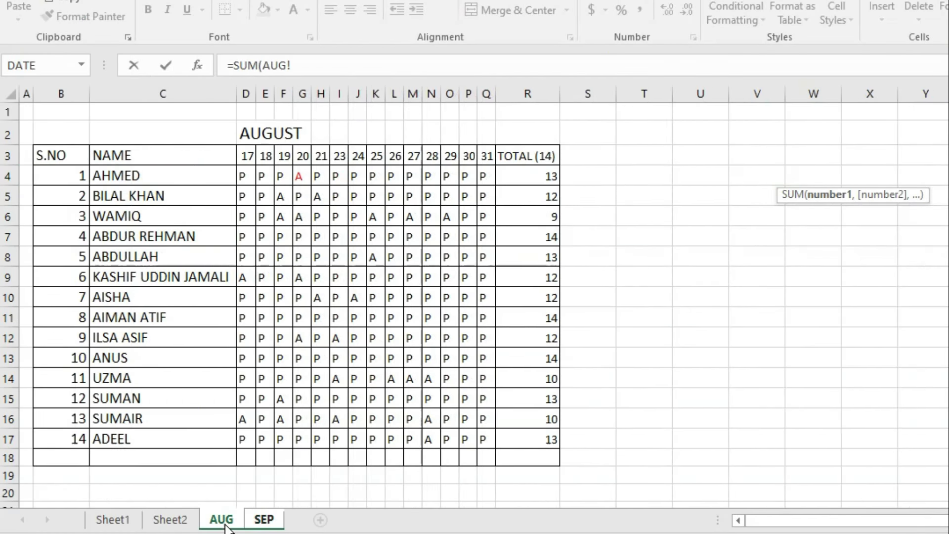
left_click(534, 177)
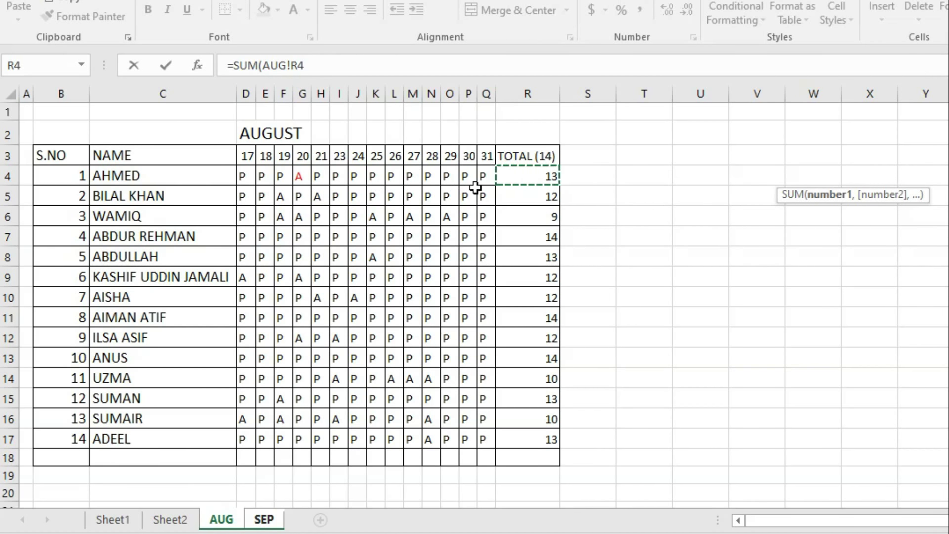
type("+")
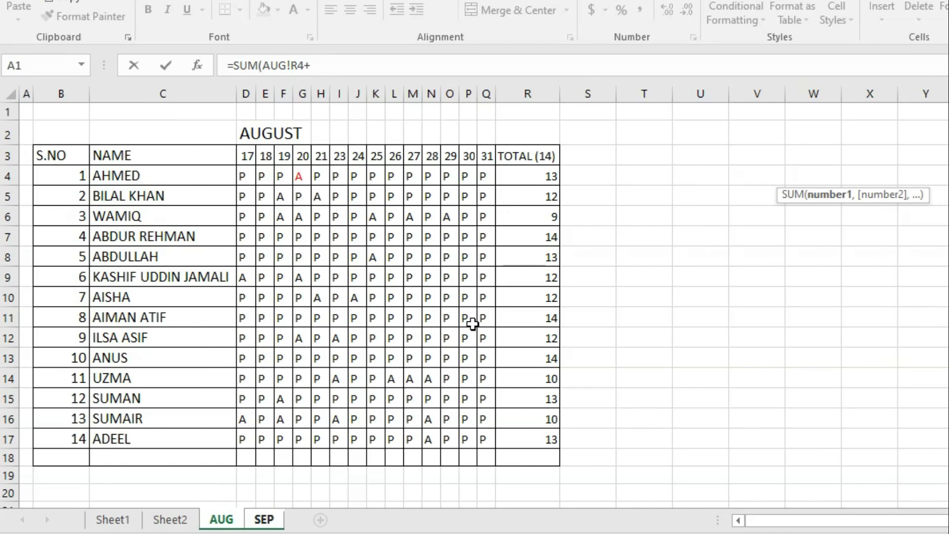
left_click(264, 519)
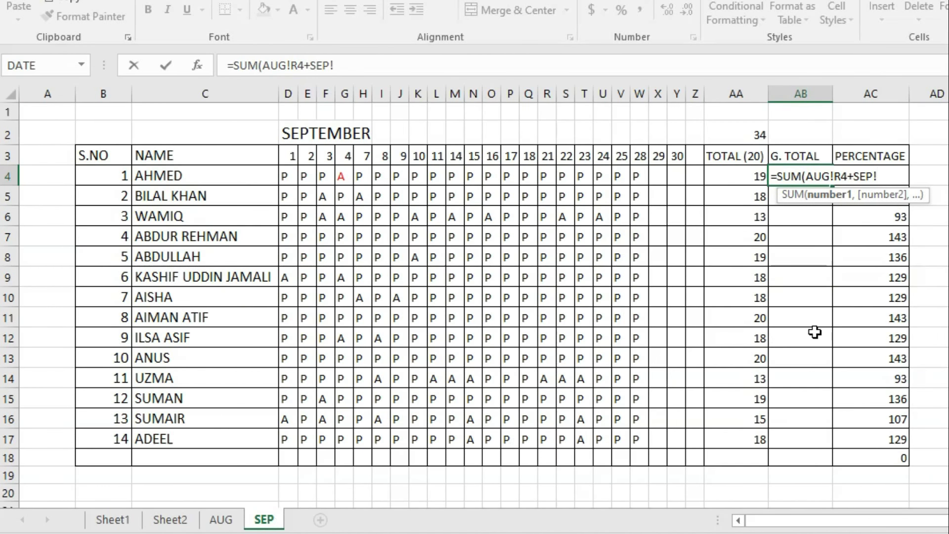
left_click(744, 177)
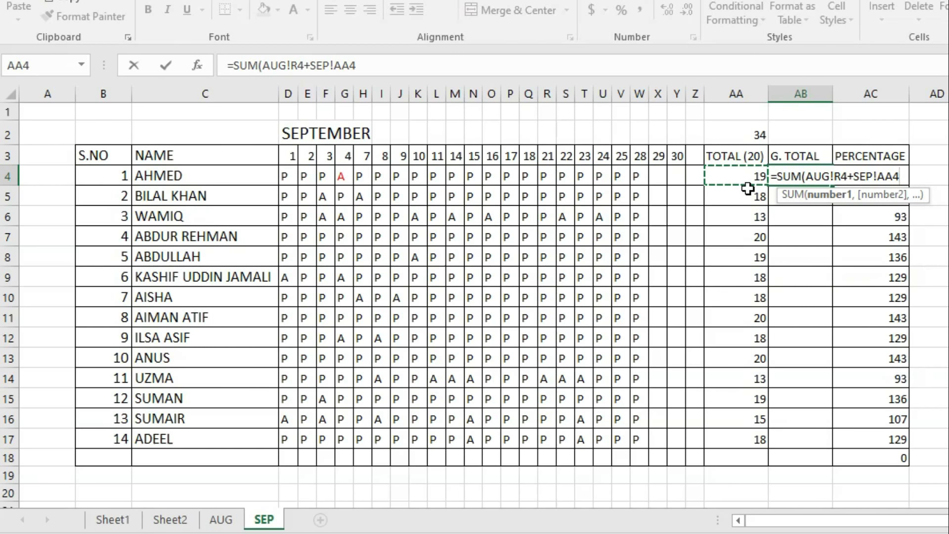
type(")")
key("Return")
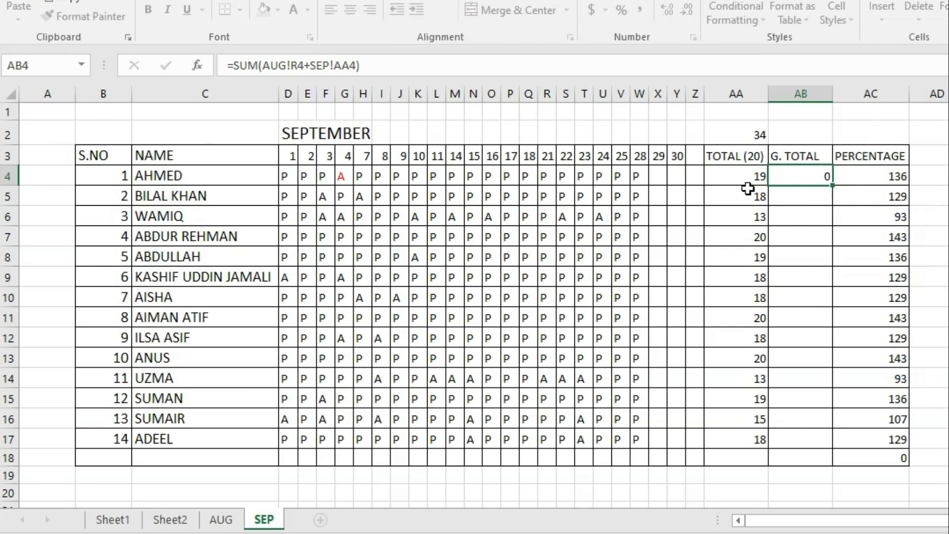
left_click(819, 178)
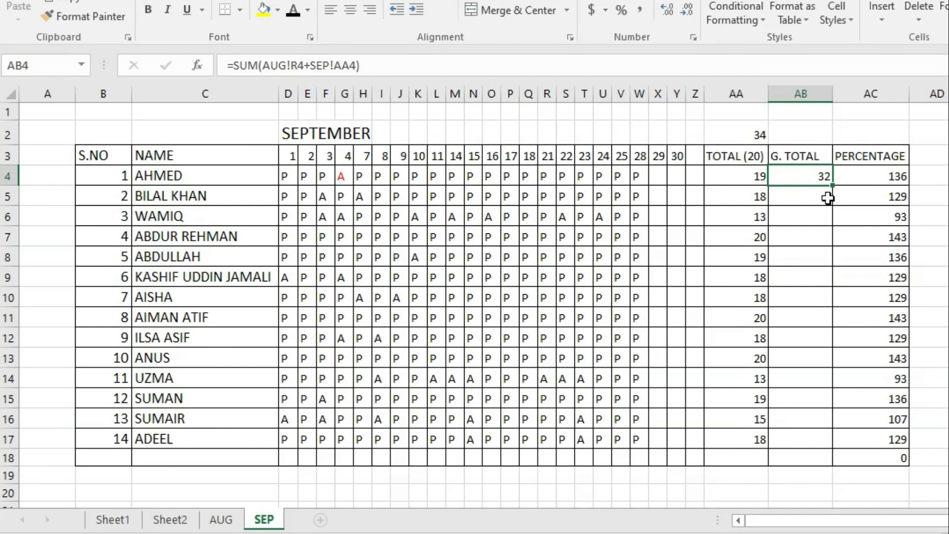
left_click_drag(833, 186, 847, 443)
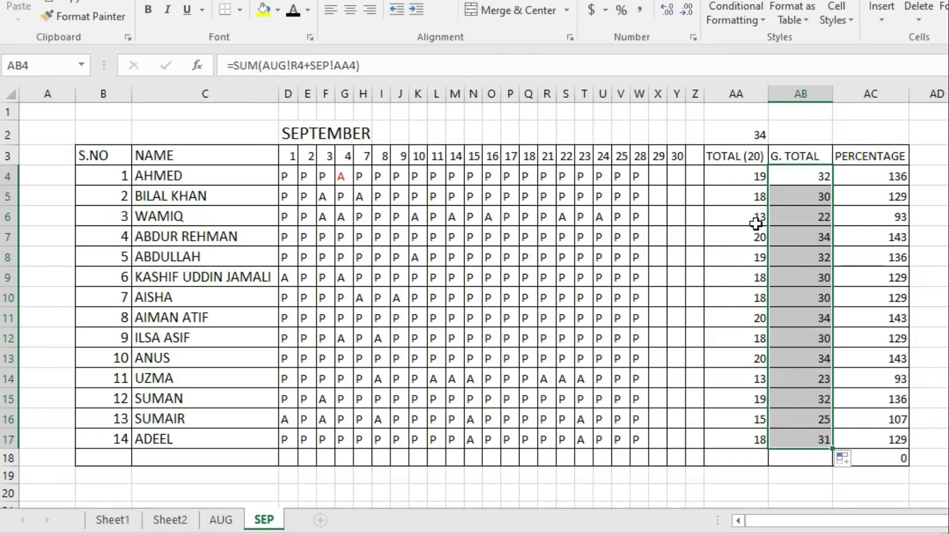
Compare the first student's monthly totals in AA4 on the SEP sheet and R4 on the AUG sheet
left_click(748, 176)
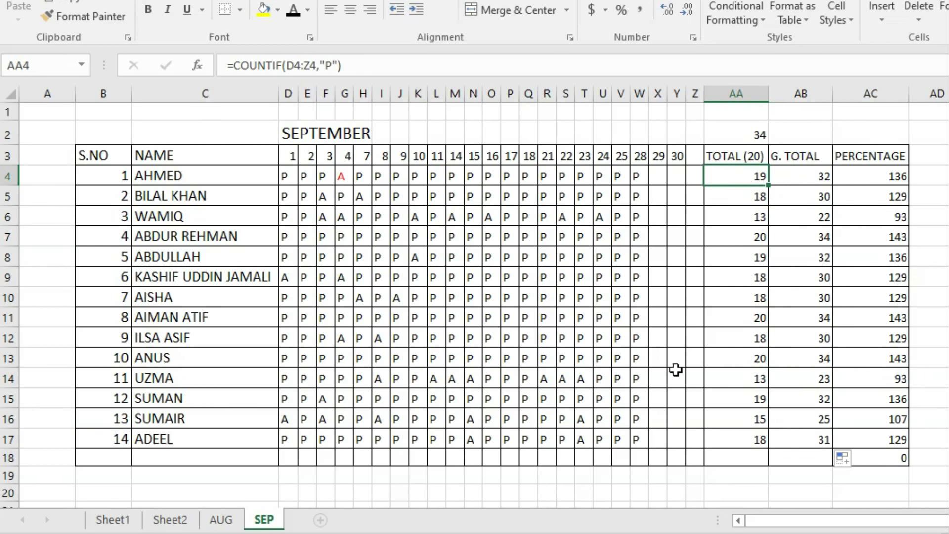
left_click(221, 520)
left_click(525, 177)
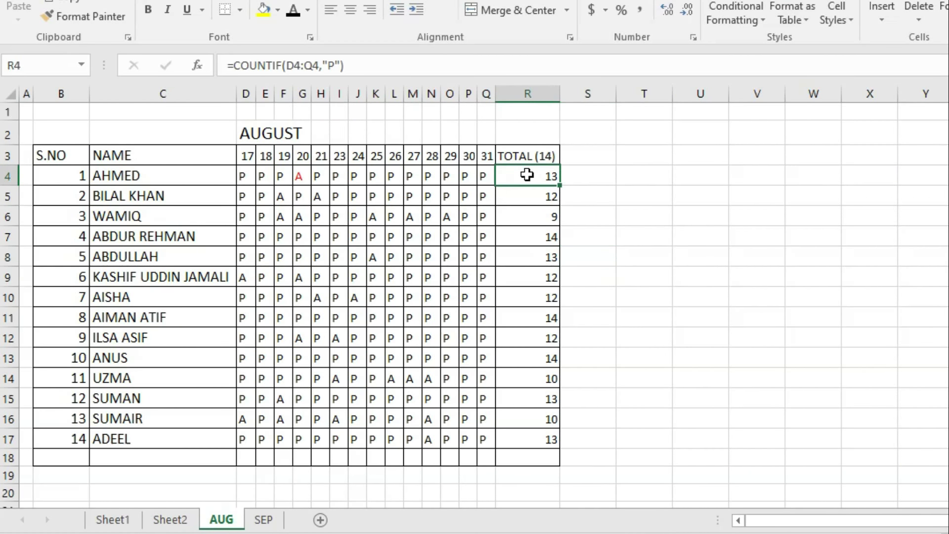
left_click(264, 519)
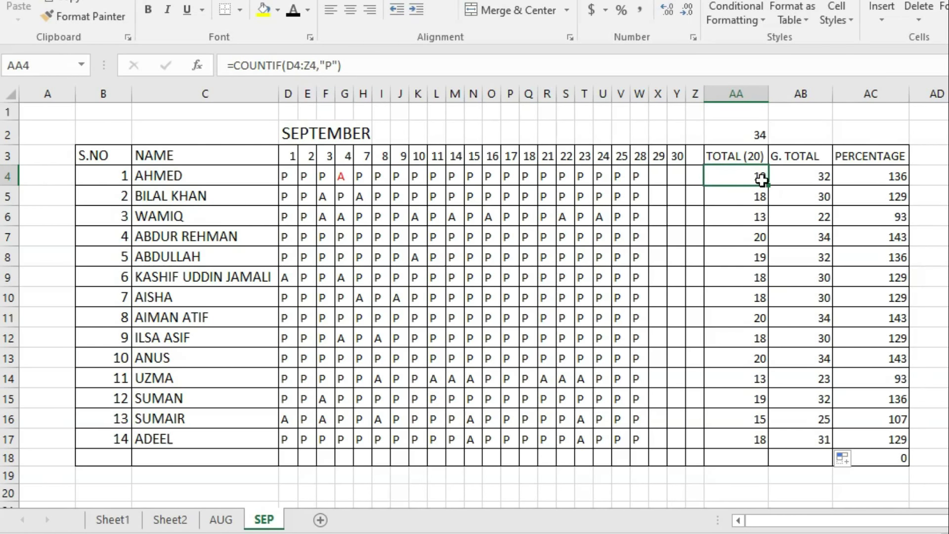
Change the first student's September 4 mark in G4 to P and recheck the student's totals on both month sheets
left_click(341, 178)
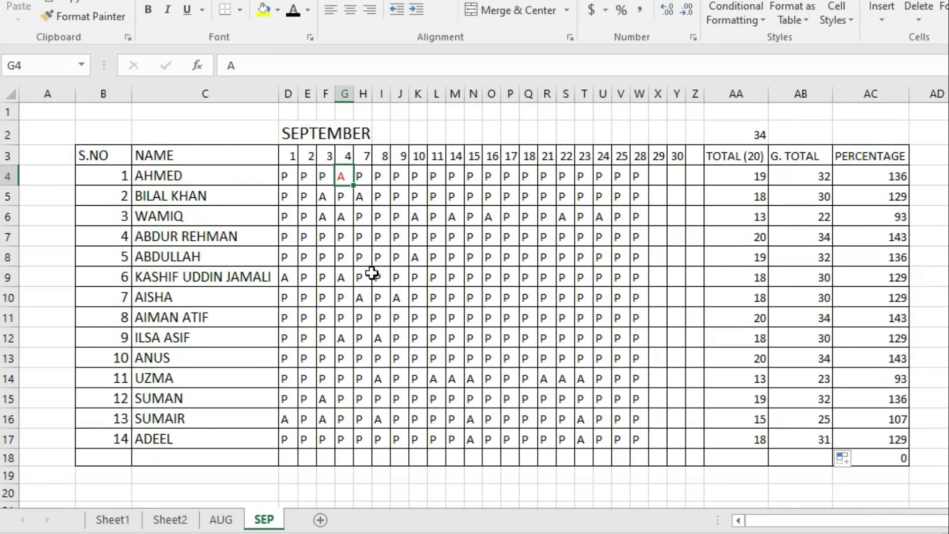
type("P")
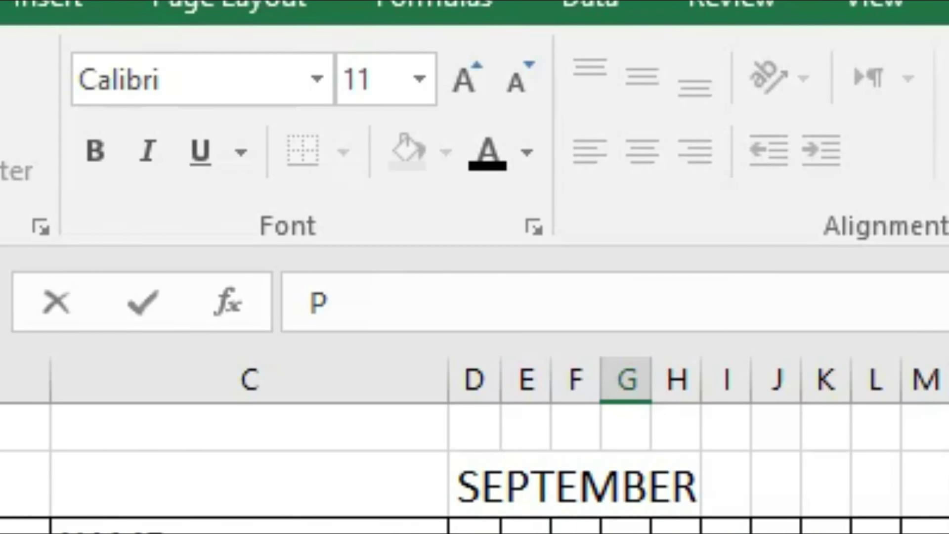
key("Right")
key("Left")
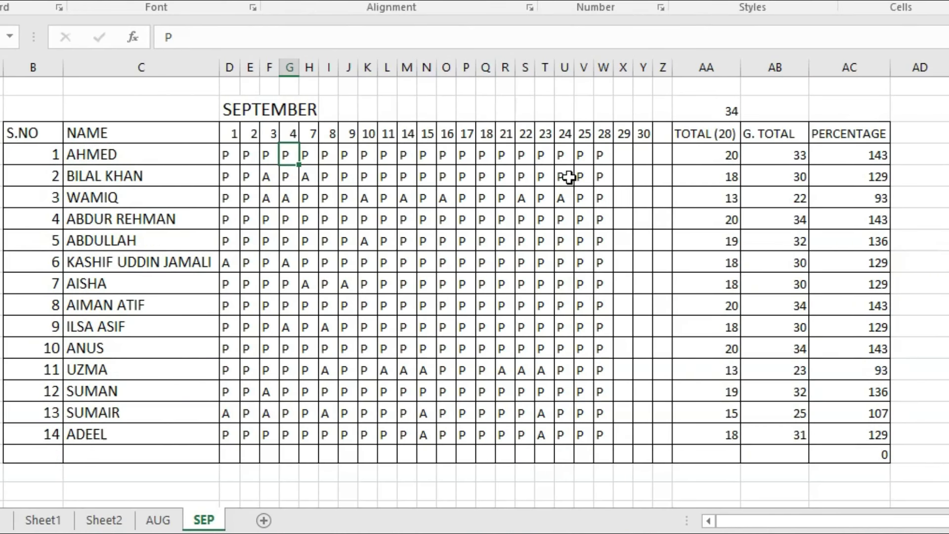
left_click(702, 153)
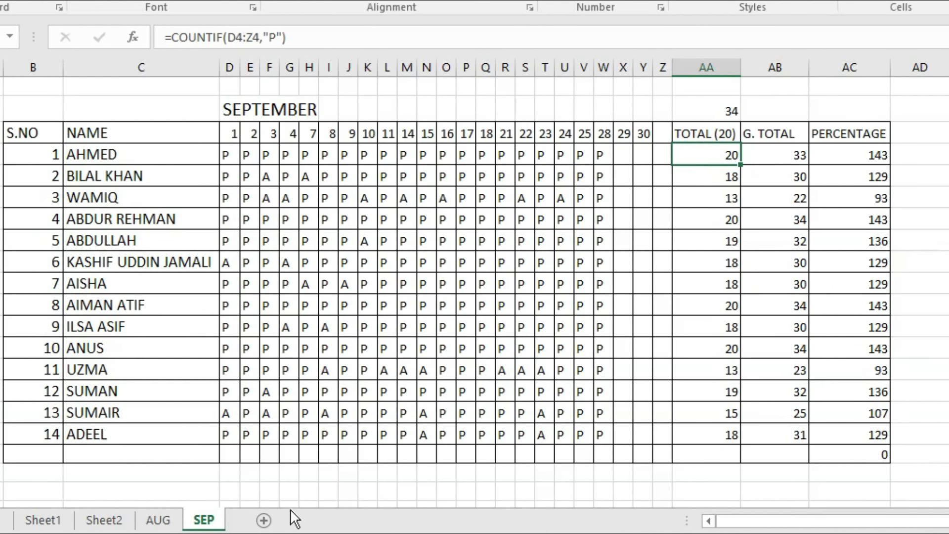
left_click(158, 520)
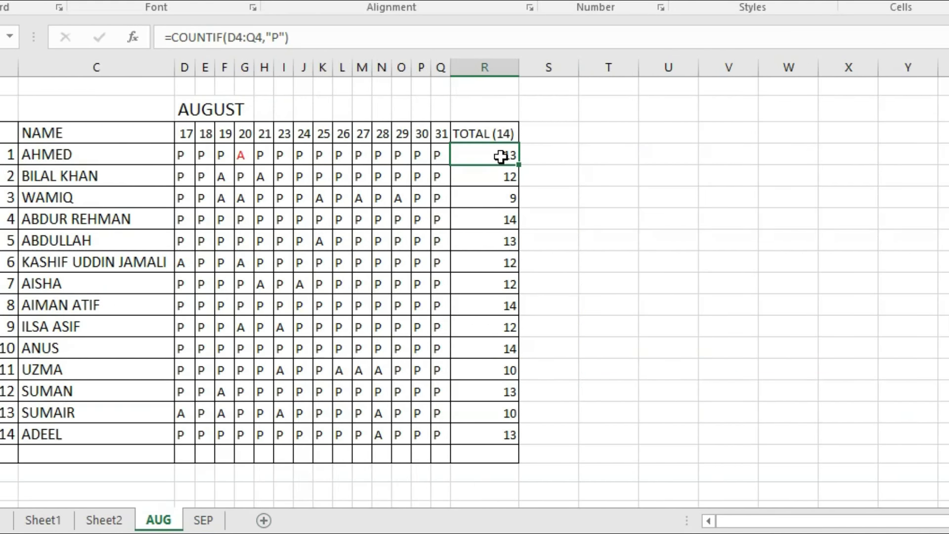
left_click(204, 520)
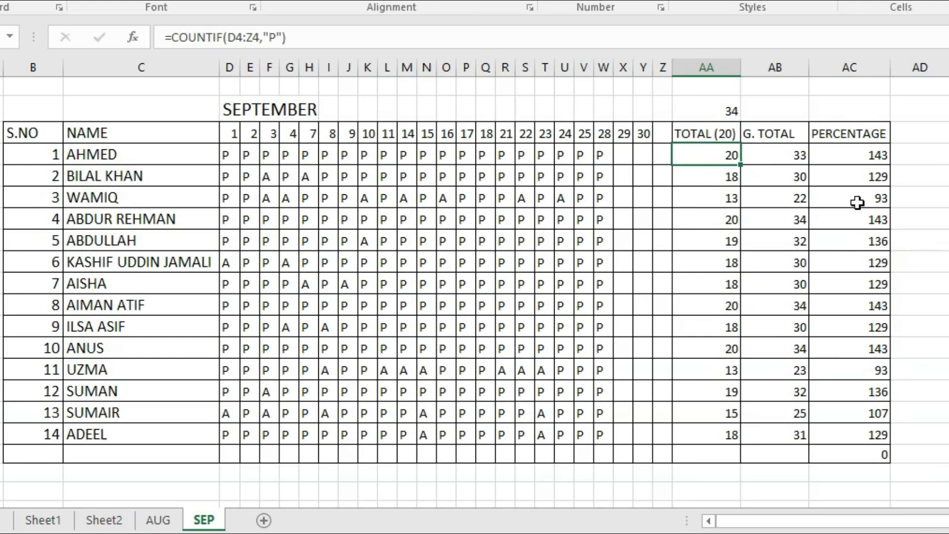
Clear the old percentage formulas from AC4:AC17 on the SEP sheet
left_click(857, 154)
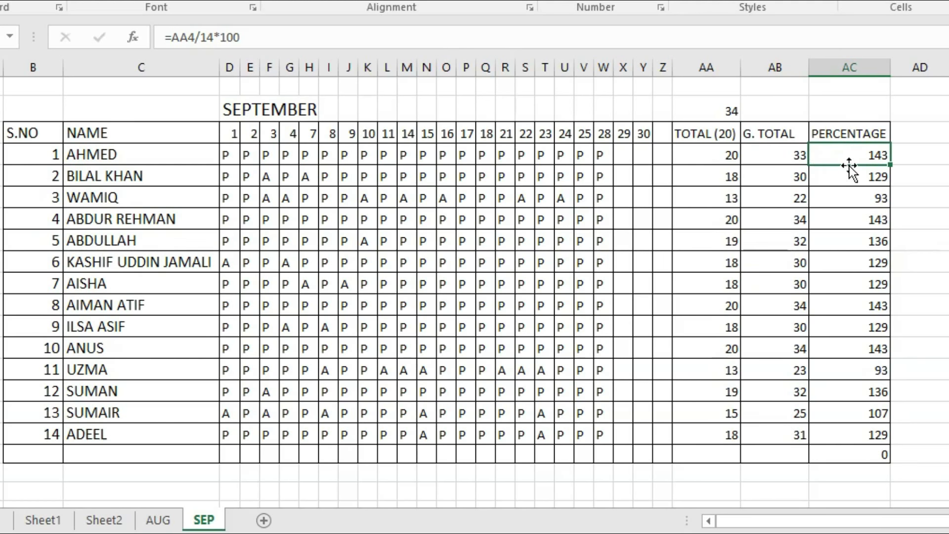
left_click_drag(858, 149, 874, 428)
key("Delete")
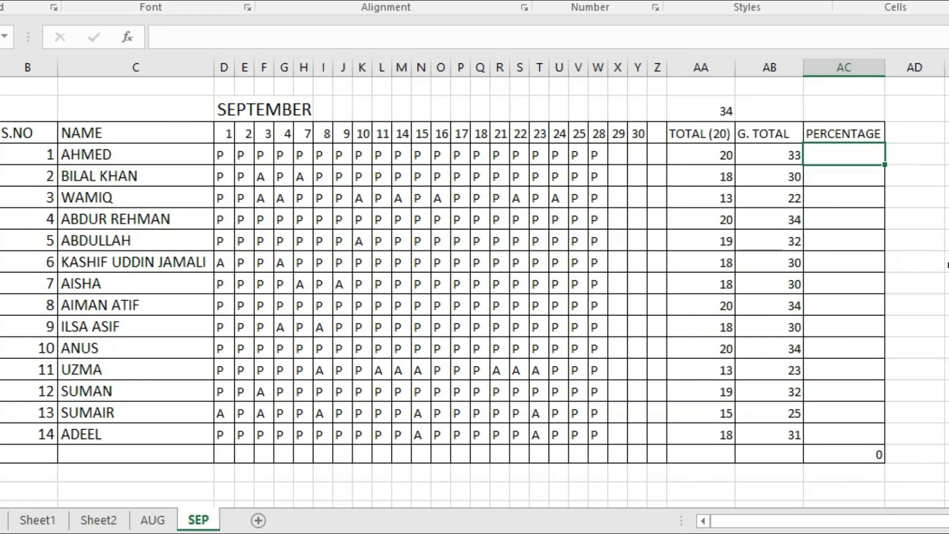
Enter =AB4/34*100 in AC4 and fill the percentage formula down to AC17
type("=")
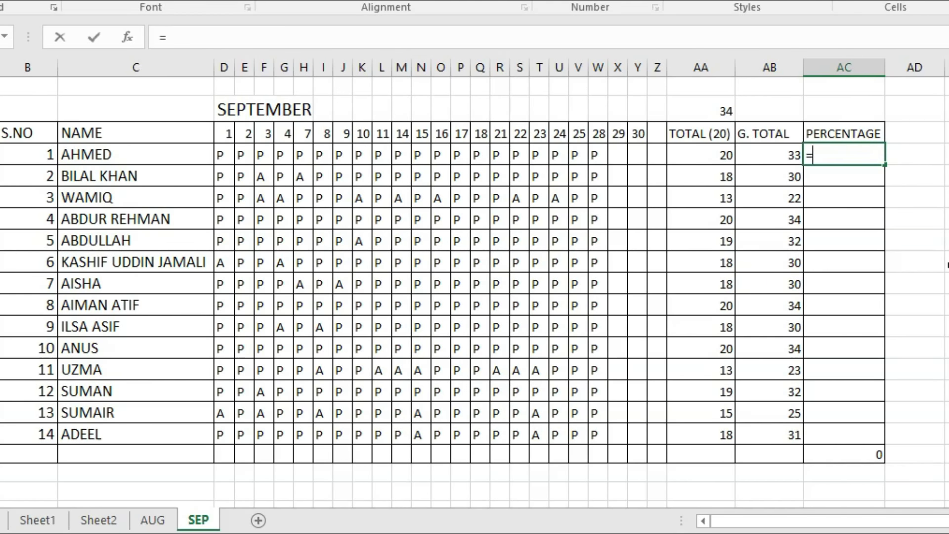
left_click(785, 154)
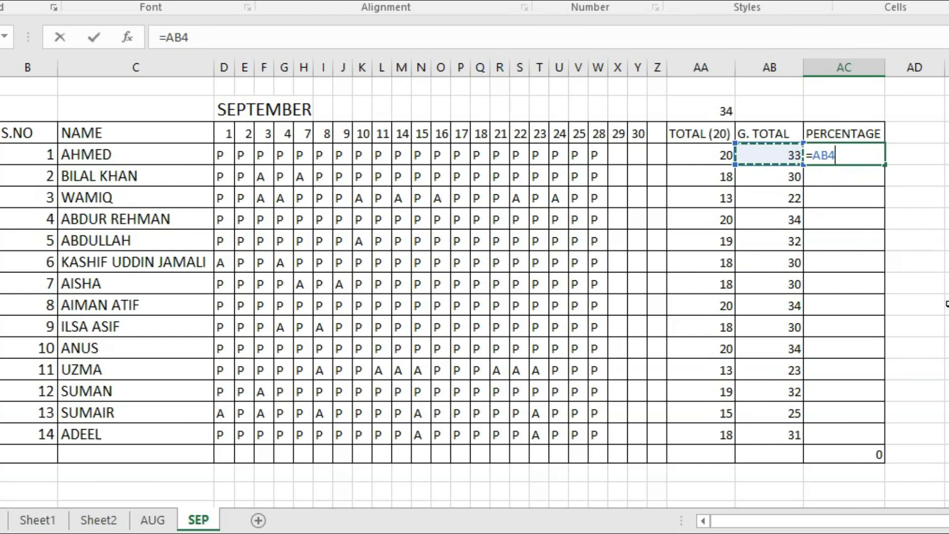
type("/34*100")
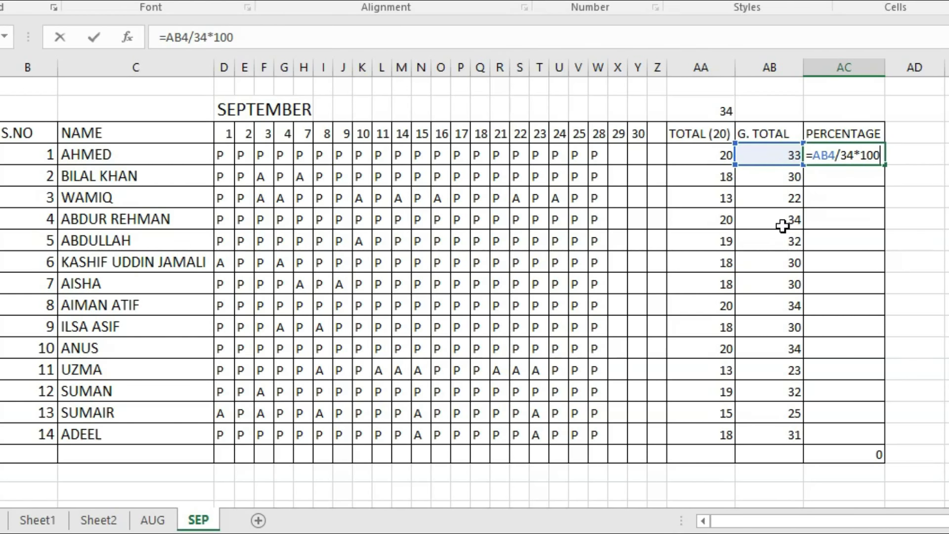
key("Return")
left_click(844, 156)
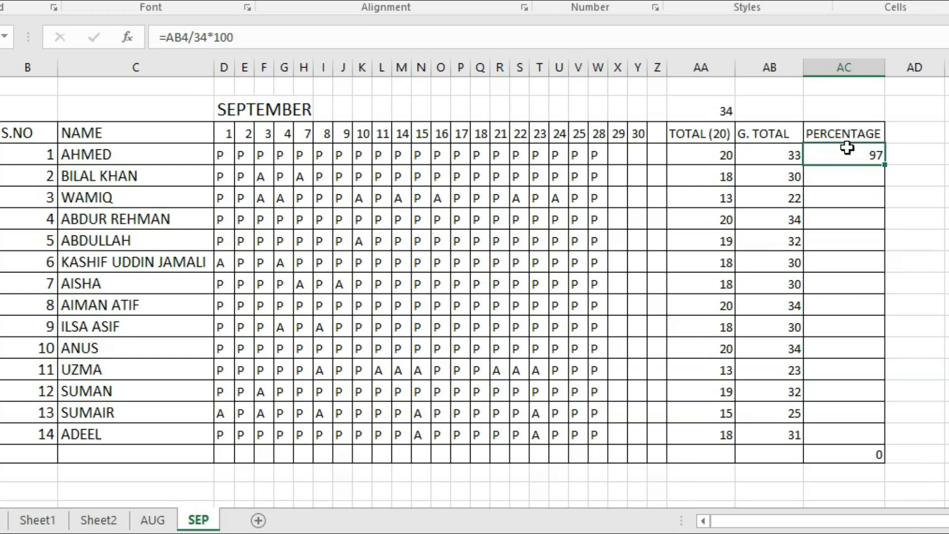
left_click_drag(884, 163, 907, 445)
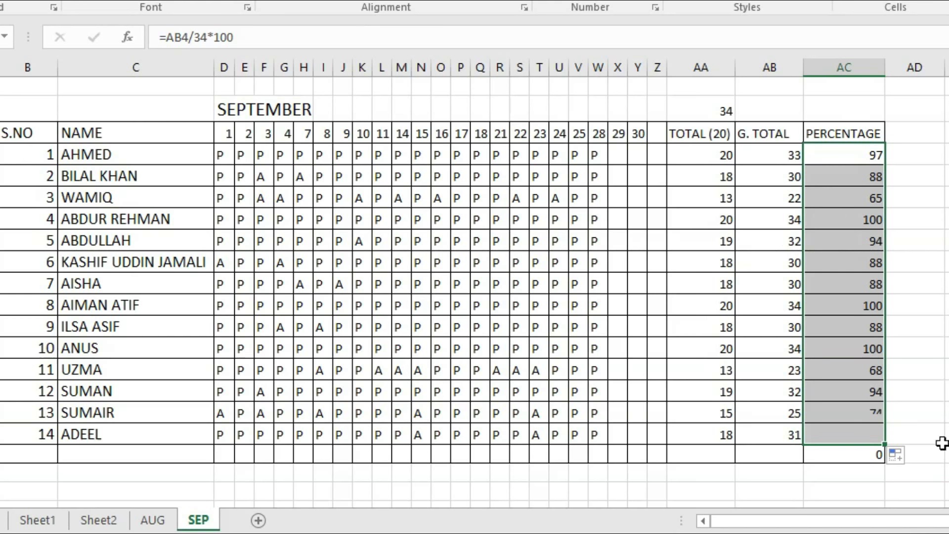
left_click(920, 395)
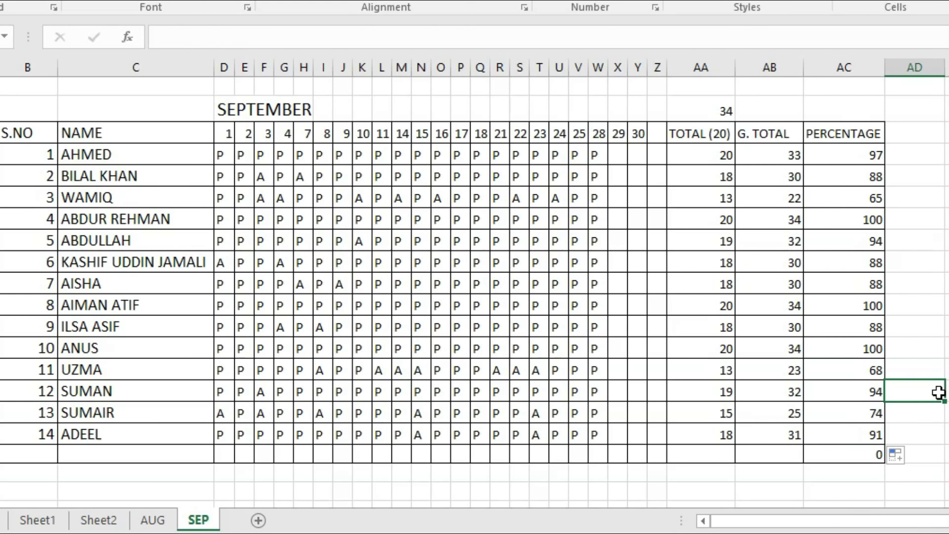
Review the last student's percentage, and check the fourth student's percentage and grand total against the August total on the AUG sheet
left_click(864, 428)
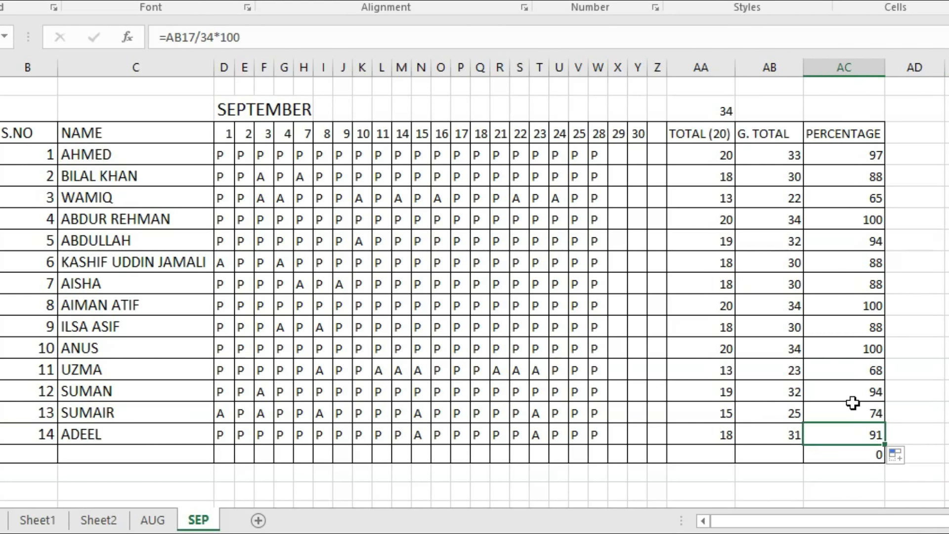
left_click(840, 219)
left_click(777, 219)
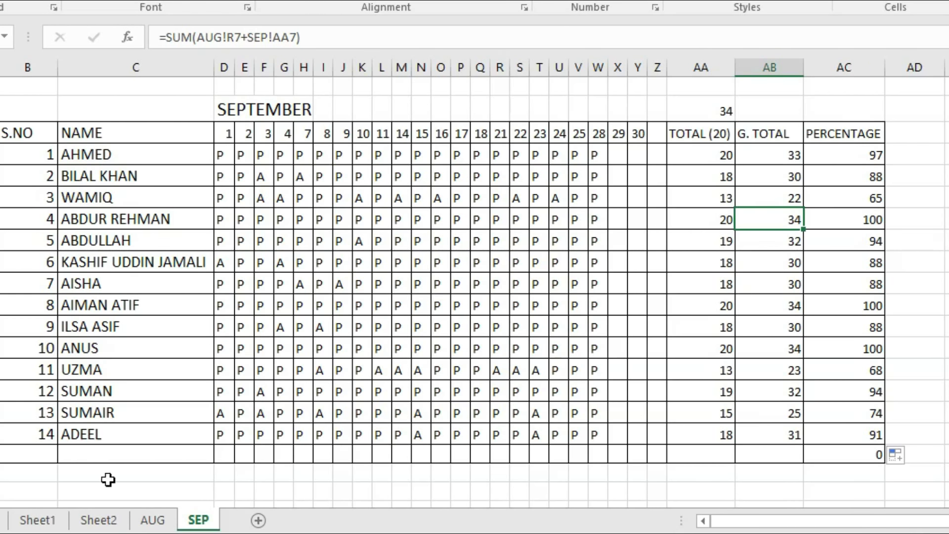
left_click(153, 520)
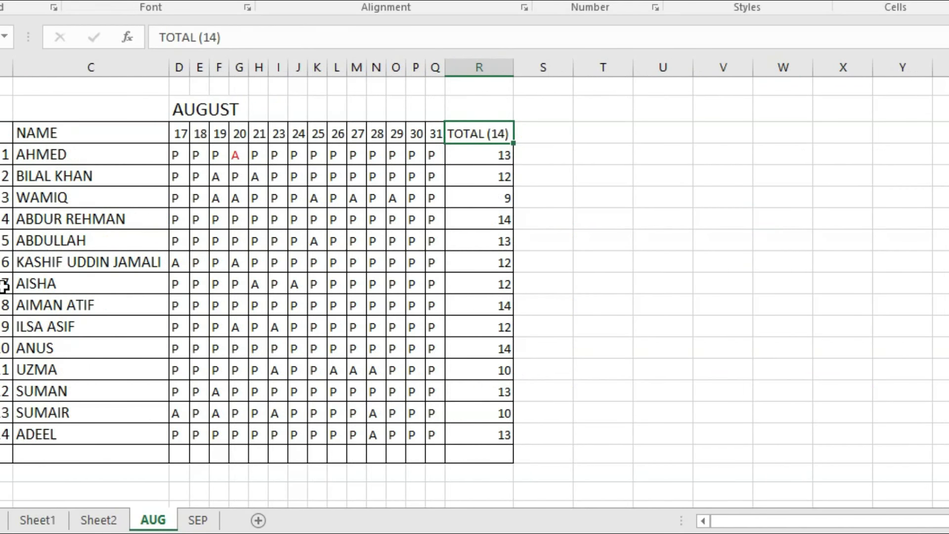
left_click(509, 223)
left_click(198, 520)
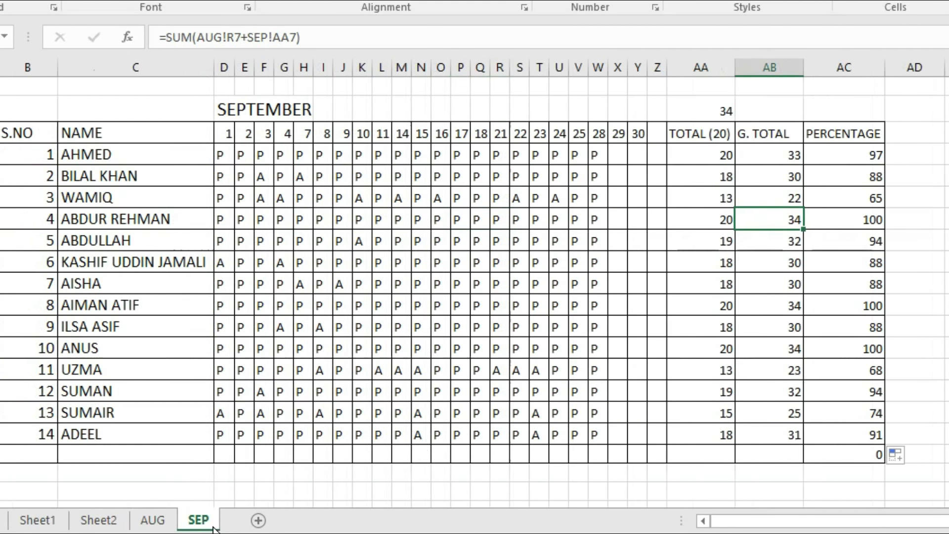